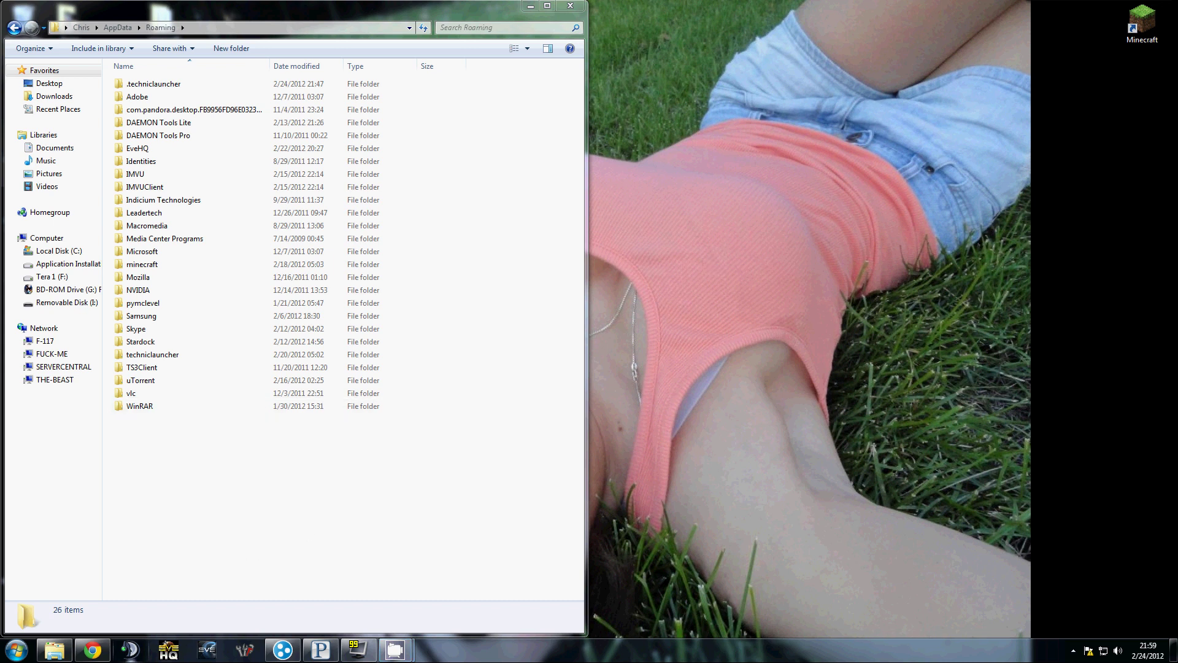
Bring the AMCO Minecraft Forum thread forward and scroll down to its install instructions
{"action": "mouse_move", "coordinate": [93, 650]}
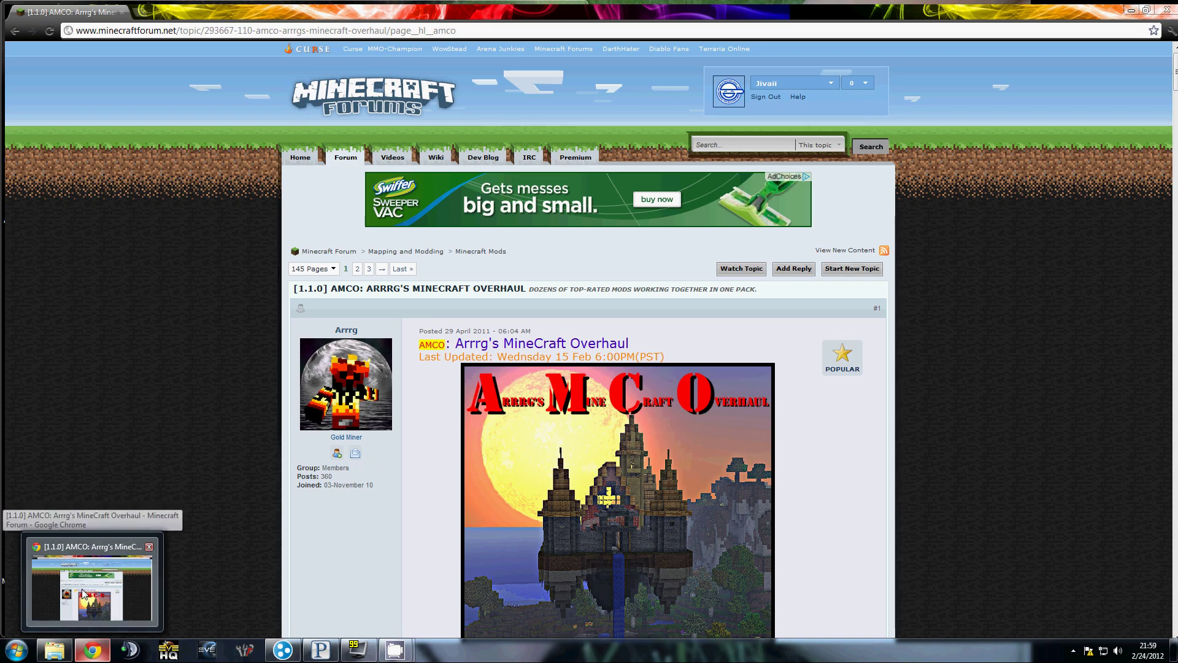
{"action": "left_click", "coordinate": [89, 583]}
{"action": "scroll", "coordinate": [211, 500], "scroll_direction": "down", "scroll_amount": 12}
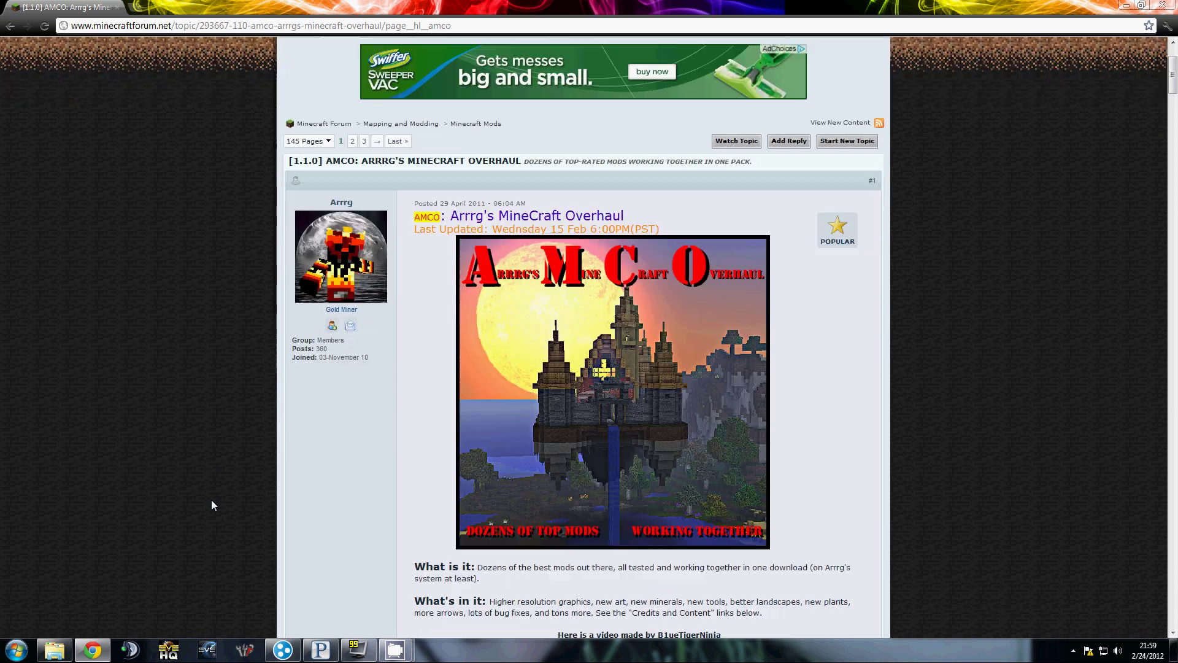
{"action": "scroll", "coordinate": [211, 504], "scroll_direction": "down", "scroll_amount": 6}
{"action": "scroll", "coordinate": [539, 404], "scroll_direction": "up", "scroll_amount": 1}
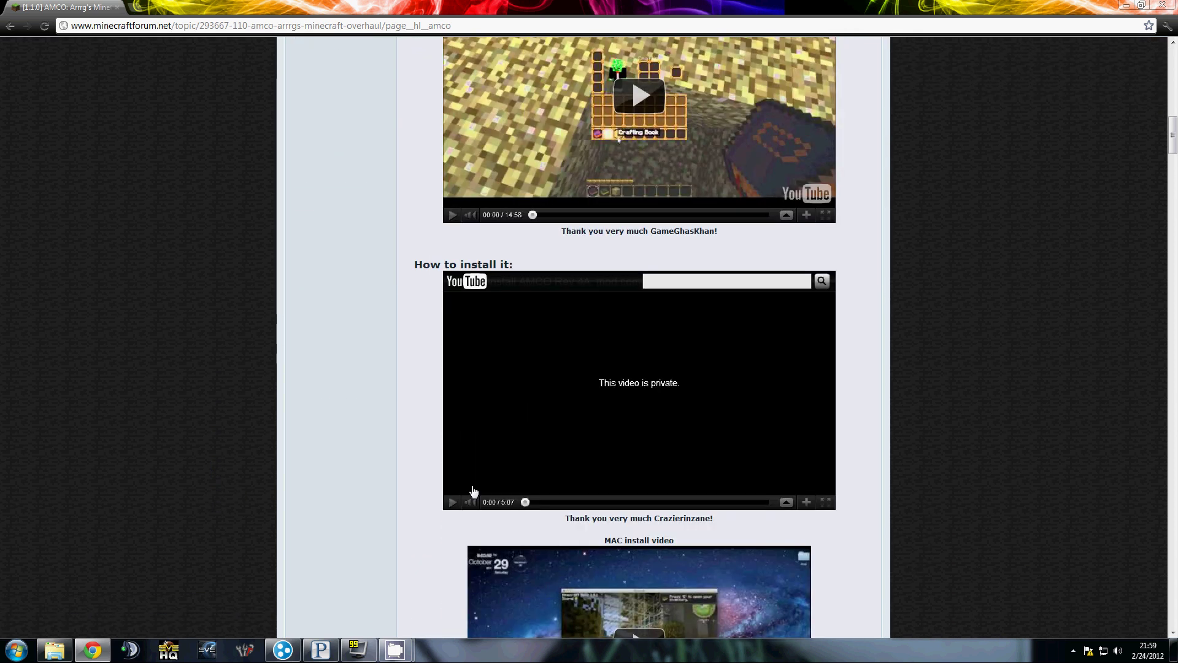
{"action": "scroll", "coordinate": [342, 448], "scroll_direction": "down", "scroll_amount": 8}
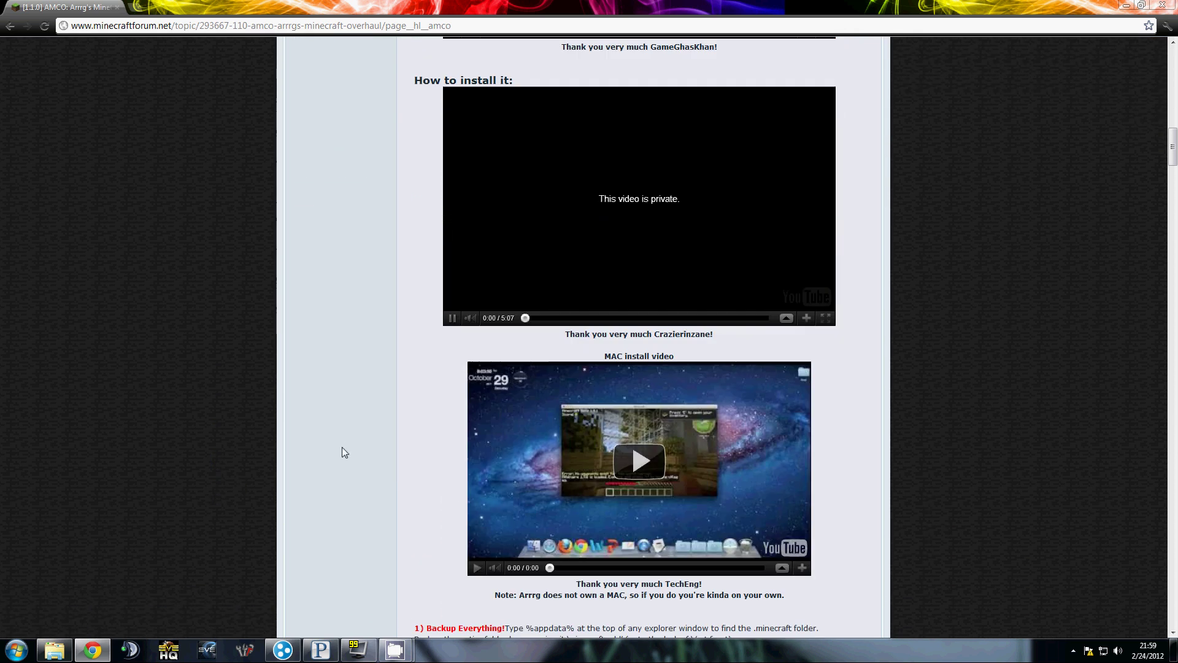
{"action": "scroll", "coordinate": [341, 447], "scroll_direction": "down", "scroll_amount": 3}
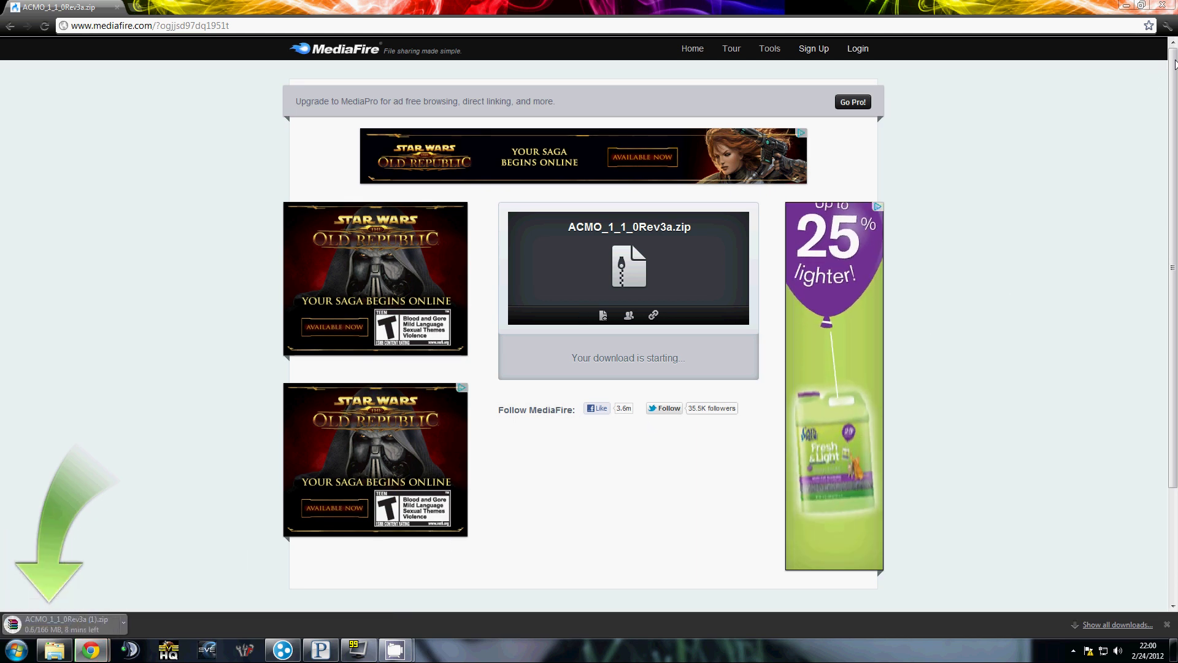
Minimize the browser, launch Minecraft from its desktop shortcut, and close the QuiBids ad popup
{"action": "left_click", "coordinate": [1129, 8]}
{"action": "double_click", "coordinate": [1143, 24]}
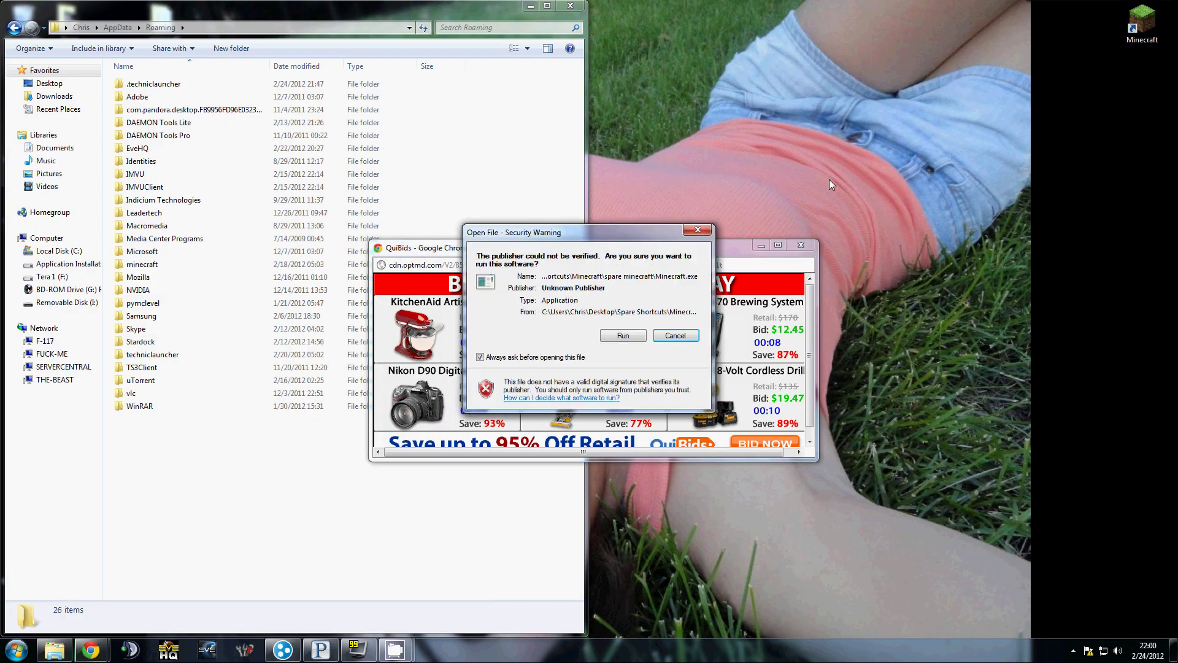
{"action": "left_click", "coordinate": [811, 254]}
{"action": "left_click", "coordinate": [801, 245]}
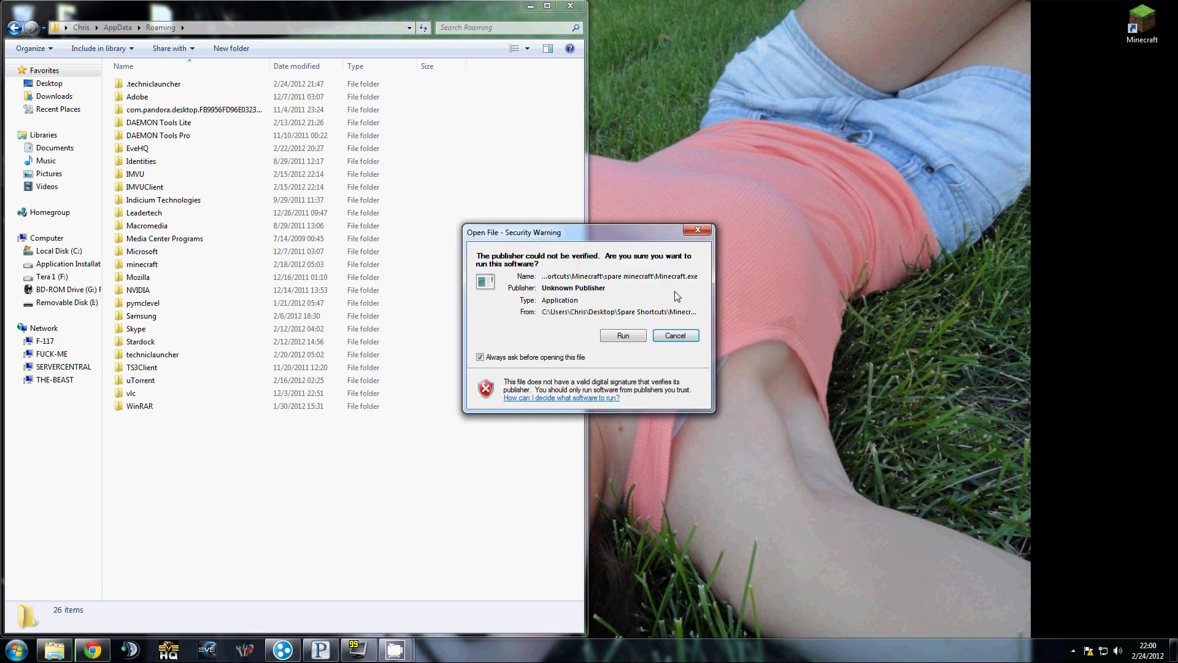
Allow Minecraft past the security warning, log in, and return to the MediaFire download page
{"action": "left_click", "coordinate": [634, 337]}
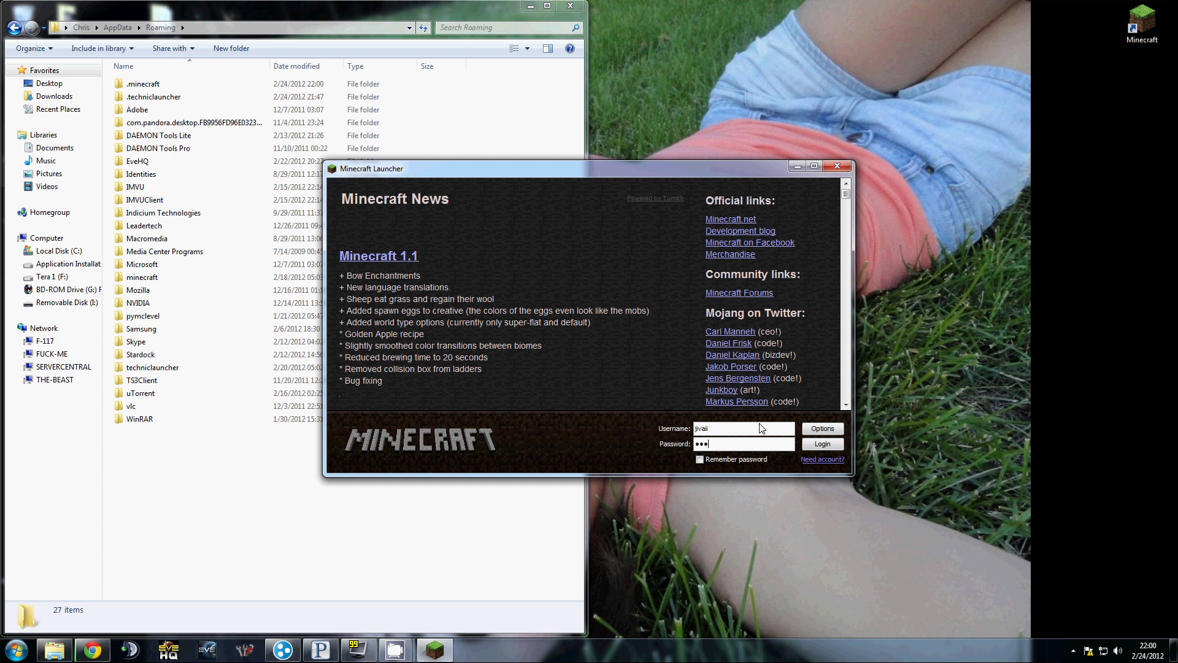
{"action": "key", "text": "Return"}
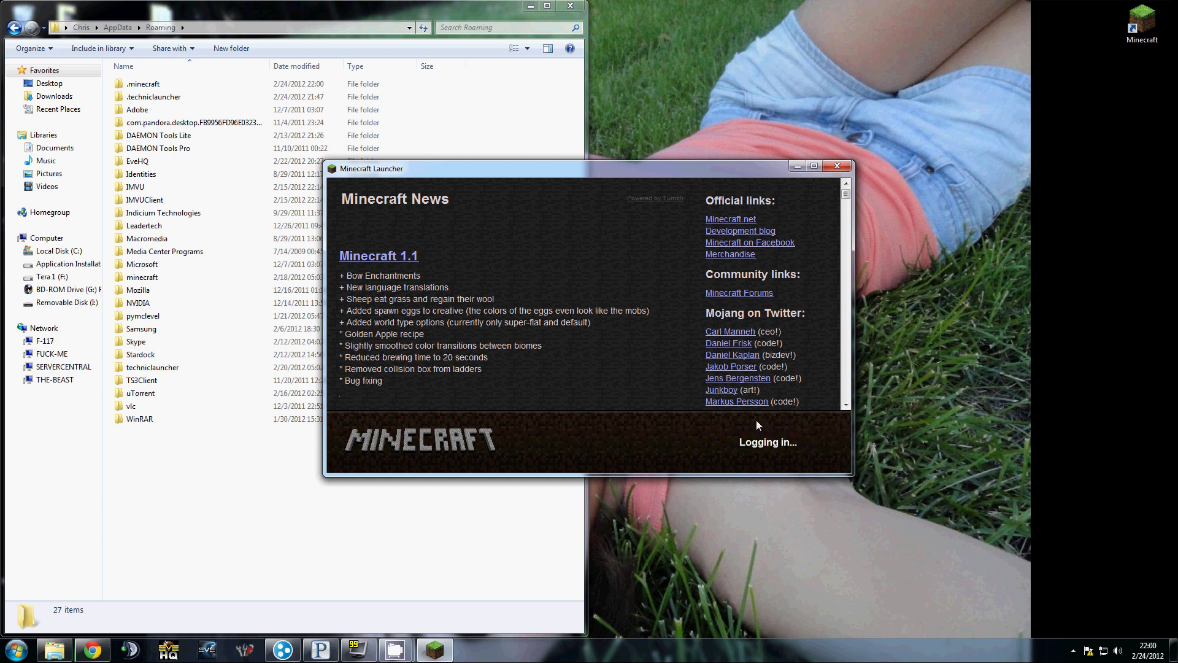
{"action": "mouse_move", "coordinate": [112, 647]}
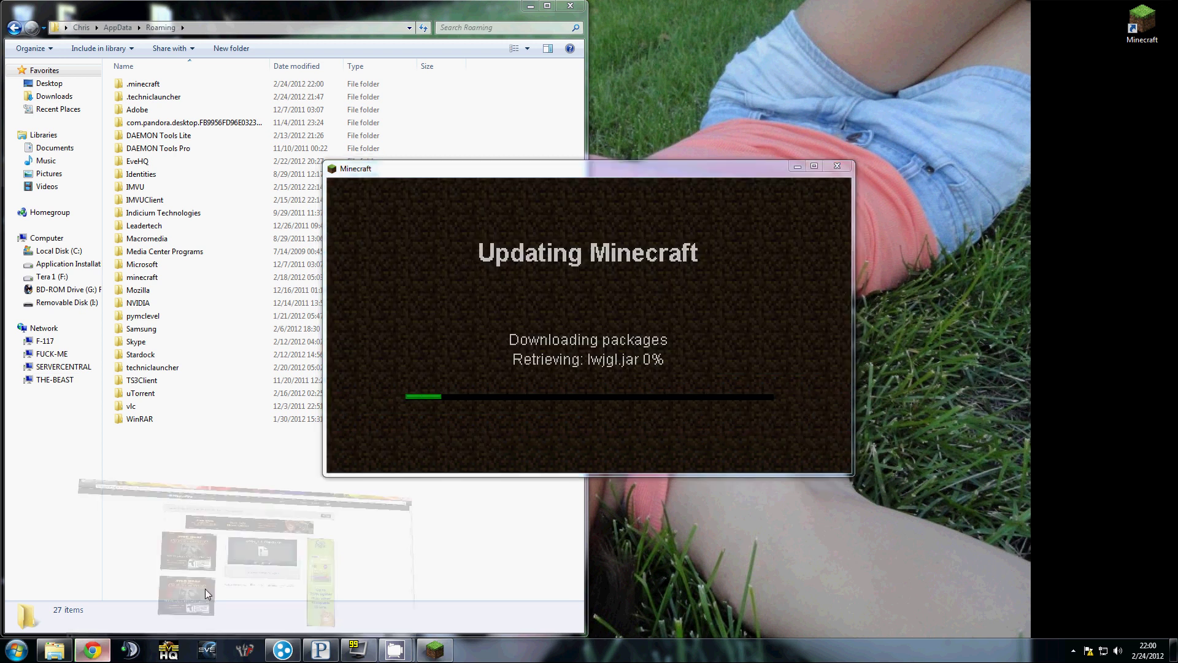
{"action": "left_click", "coordinate": [205, 588]}
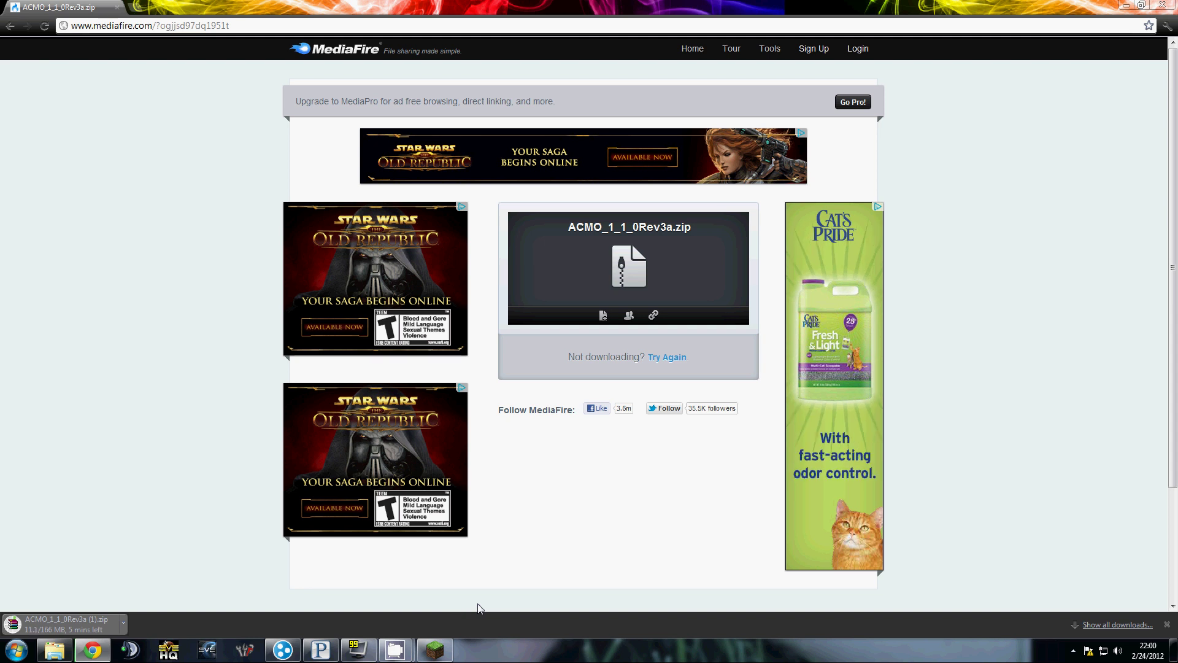
{"action": "left_click", "coordinate": [1125, 5]}
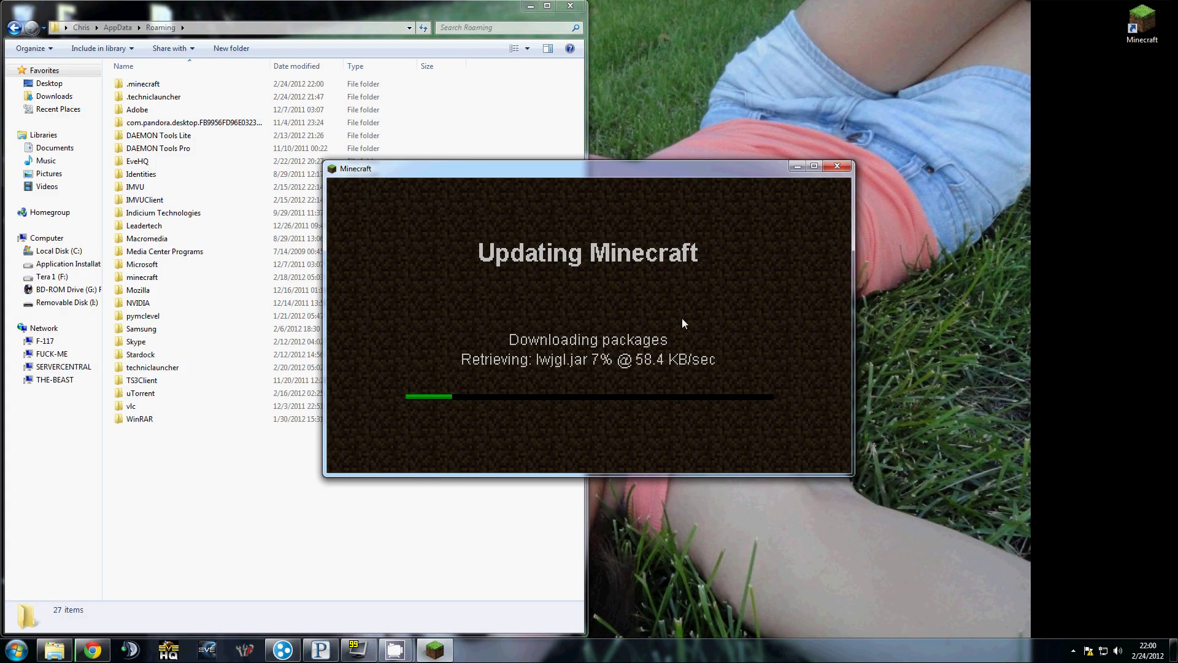
{"action": "left_click", "coordinate": [814, 166]}
{"action": "left_click", "coordinate": [92, 650]}
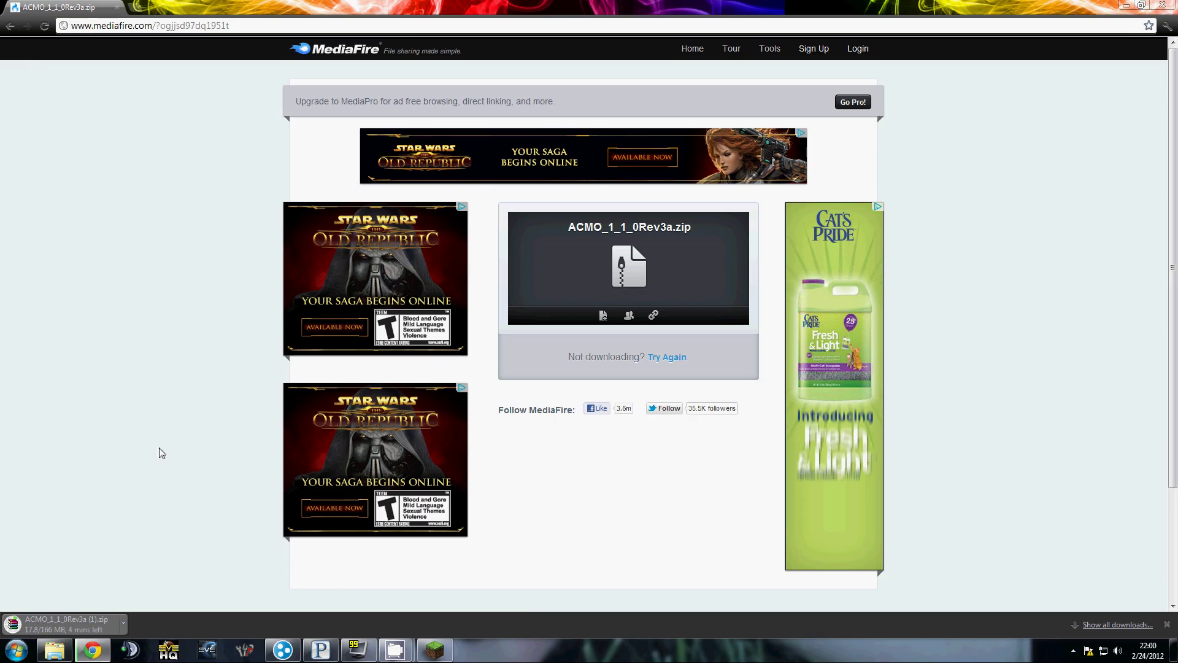
{"action": "left_click", "coordinate": [124, 625]}
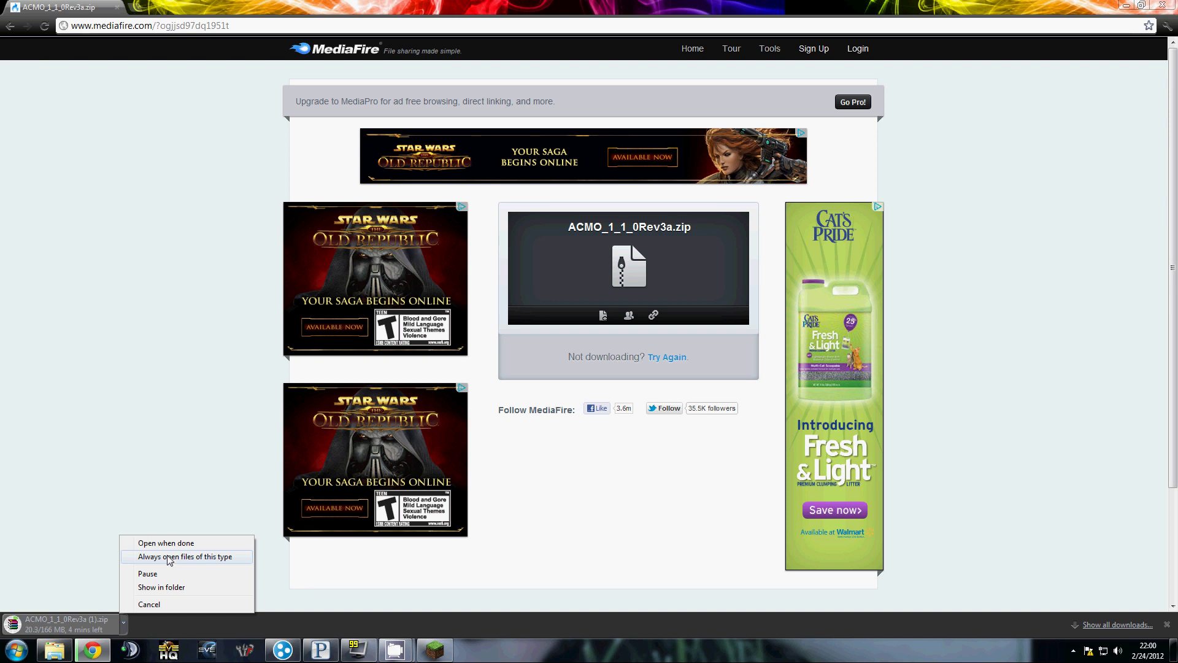
{"action": "left_click", "coordinate": [712, 525]}
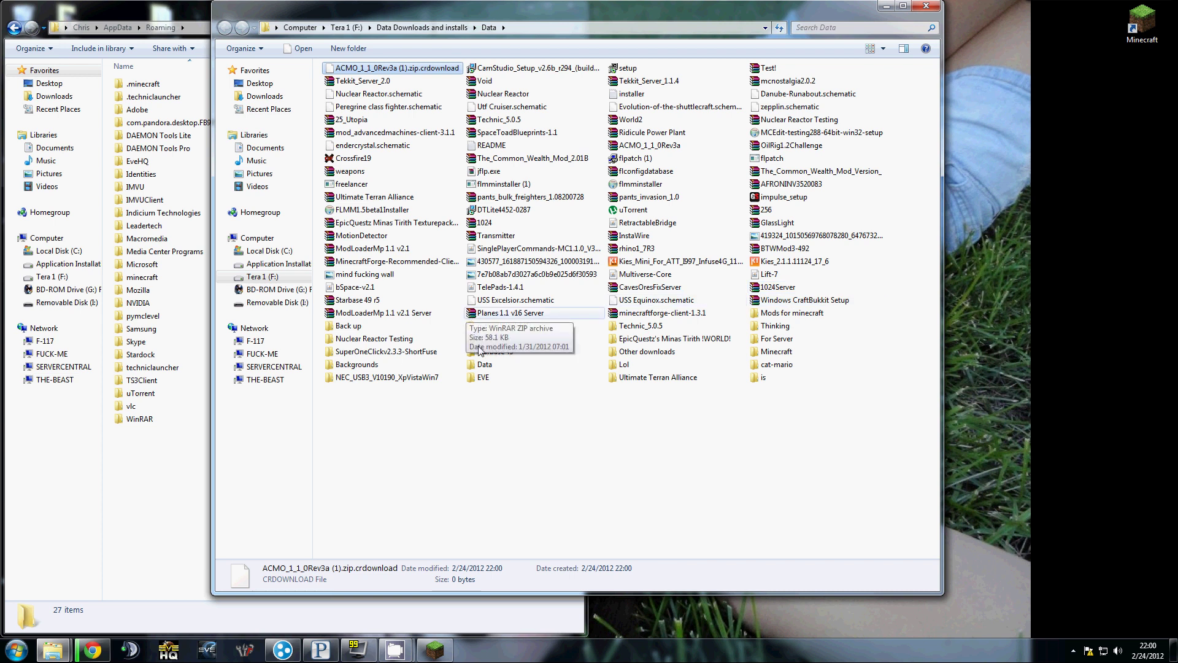
Clear the Data folder search and show its files in Details view sorted by name
{"action": "left_click", "coordinate": [855, 29]}
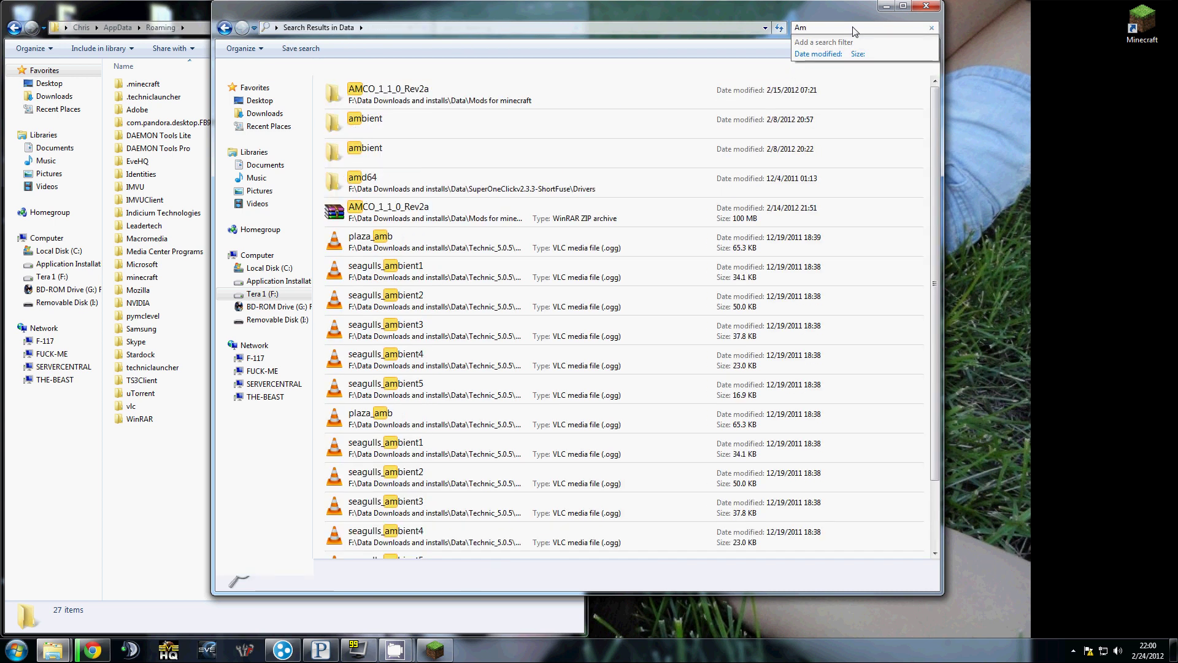
{"action": "key", "text": "BackSpace"}
{"action": "key", "text": "BackSpace"}
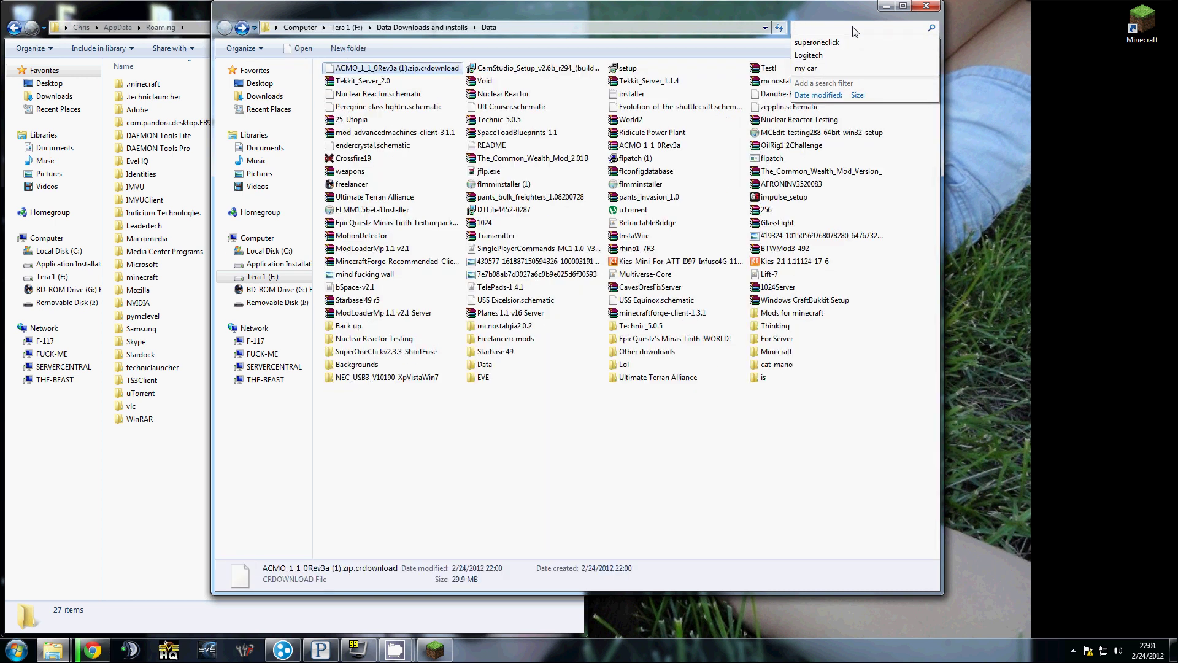
{"action": "left_click", "coordinate": [706, 62]}
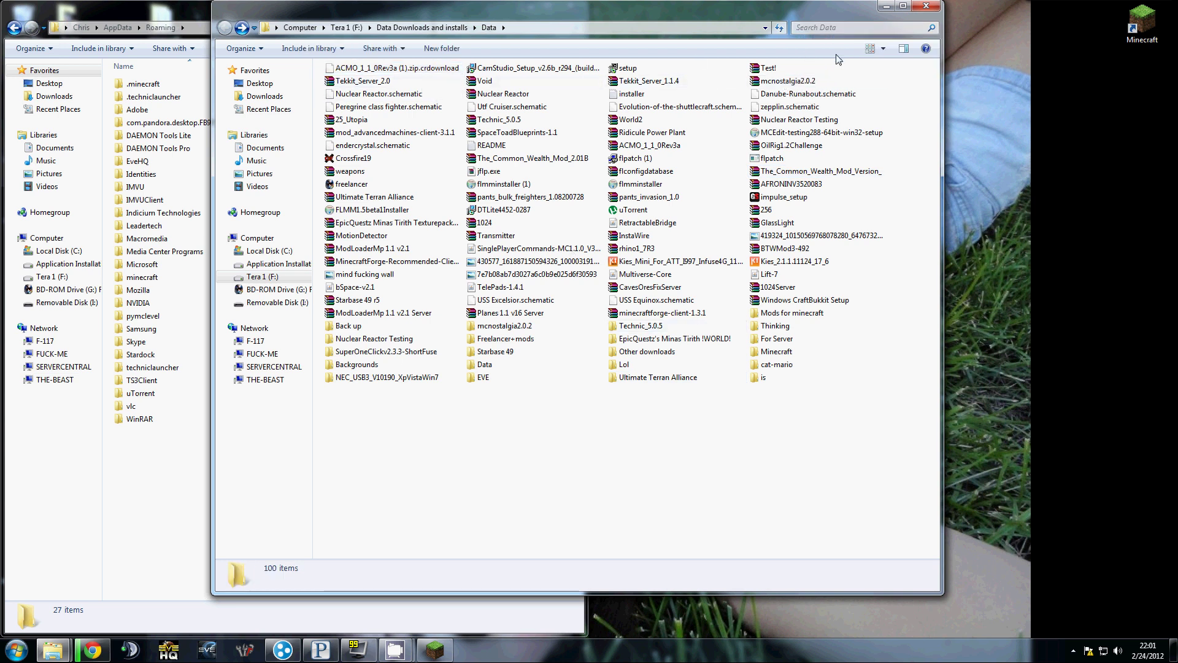
{"action": "left_click", "coordinate": [884, 49]}
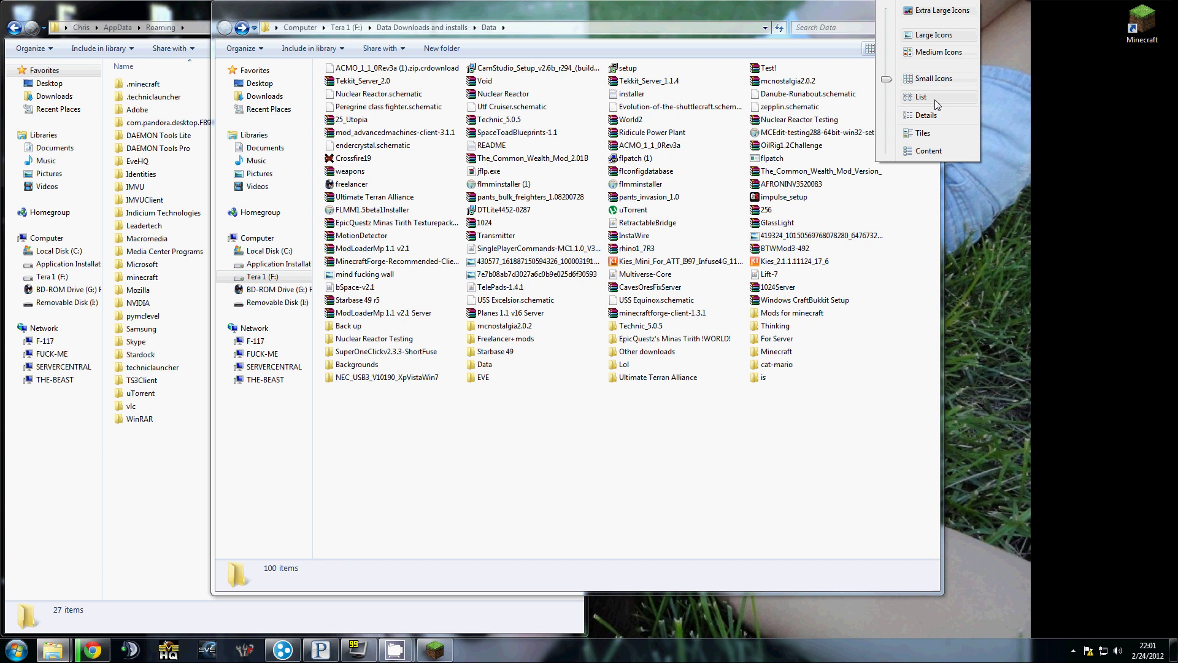
{"action": "left_click", "coordinate": [924, 98]}
{"action": "left_click", "coordinate": [884, 49]}
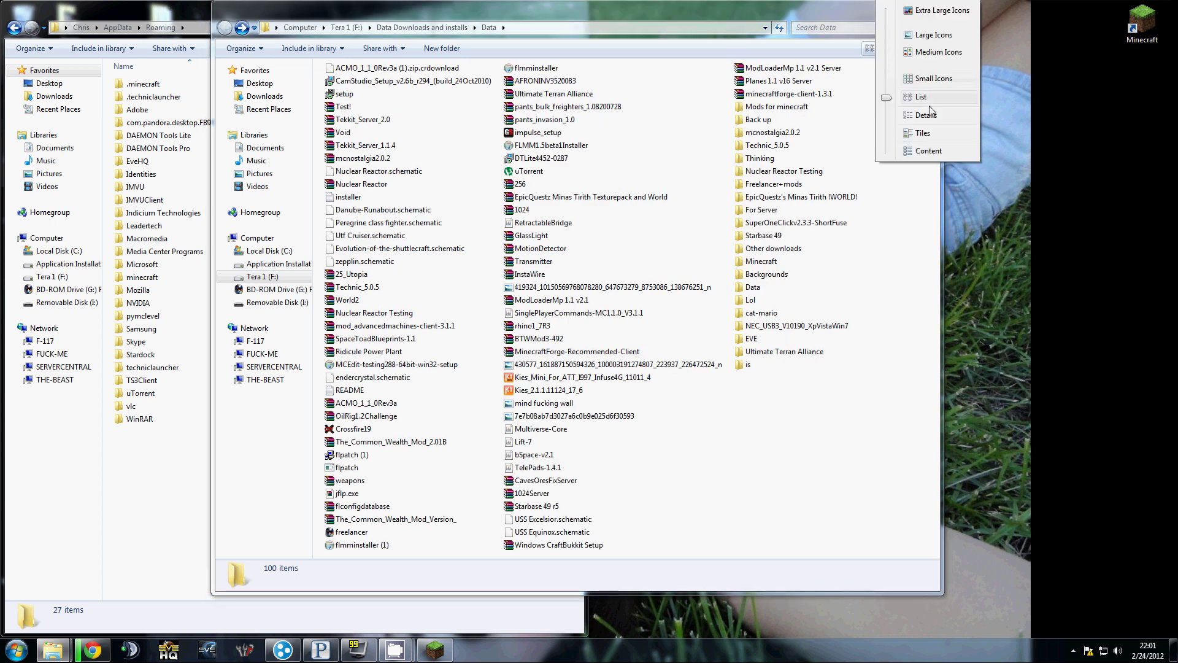
{"action": "left_click", "coordinate": [936, 118]}
{"action": "left_click", "coordinate": [398, 66]}
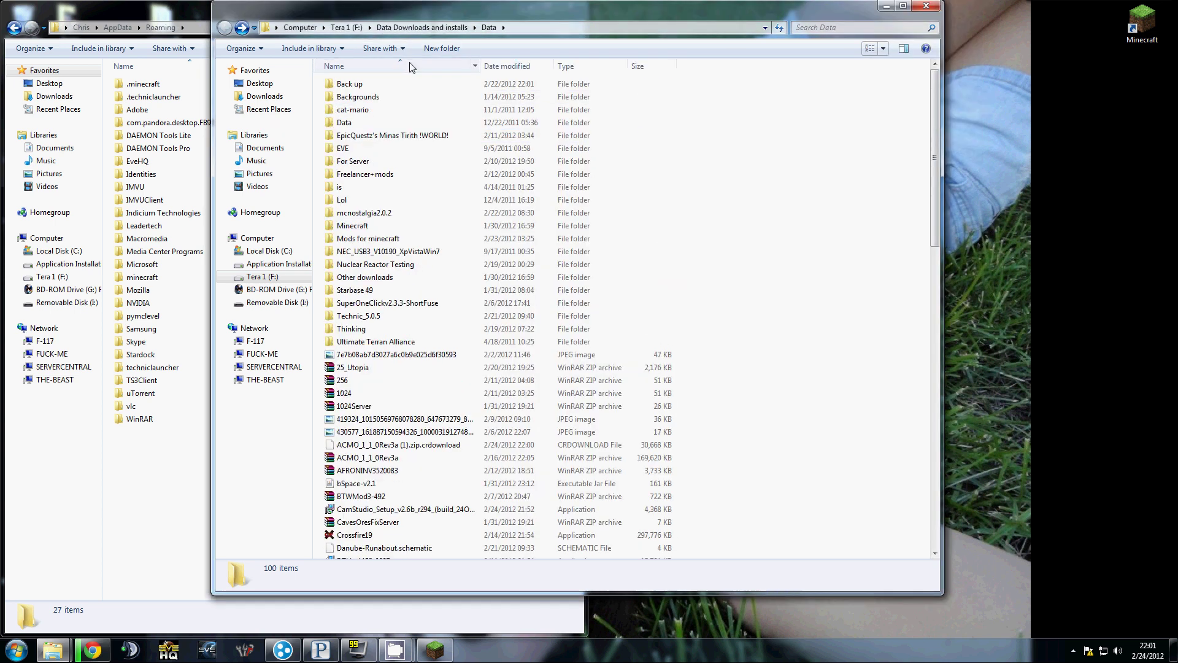
Select the ACMO_1_1_0Rev3a zip archive in the Data folder
{"action": "left_click", "coordinate": [377, 356]}
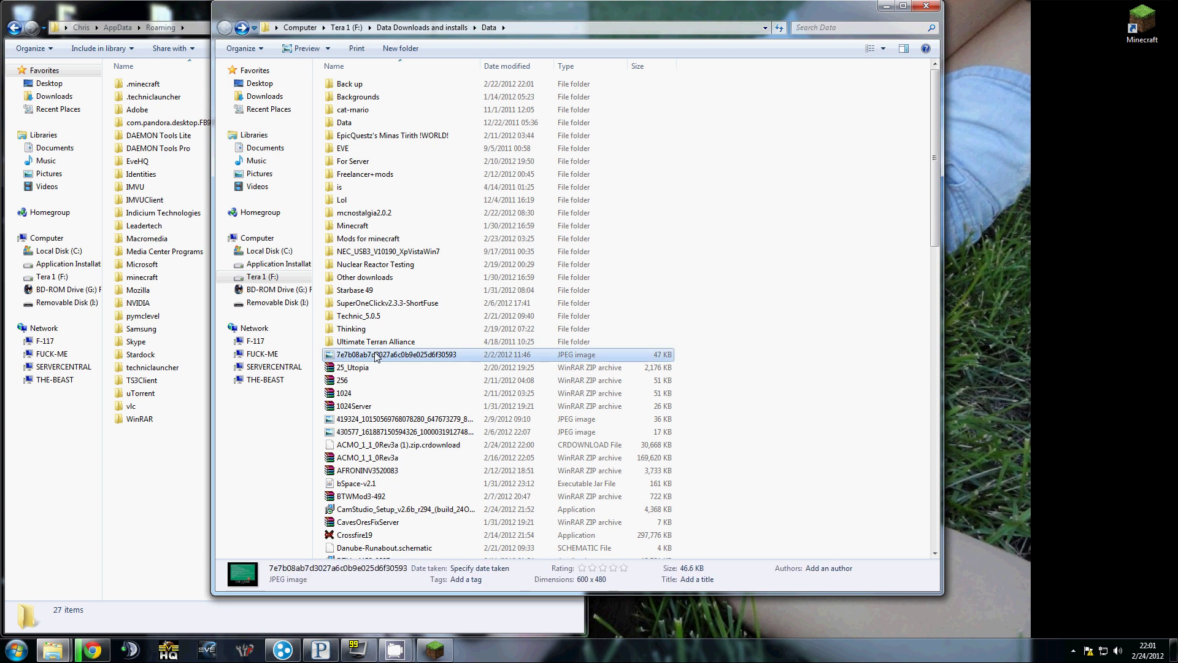
{"action": "scroll", "coordinate": [377, 356], "scroll_direction": "down", "scroll_amount": 11}
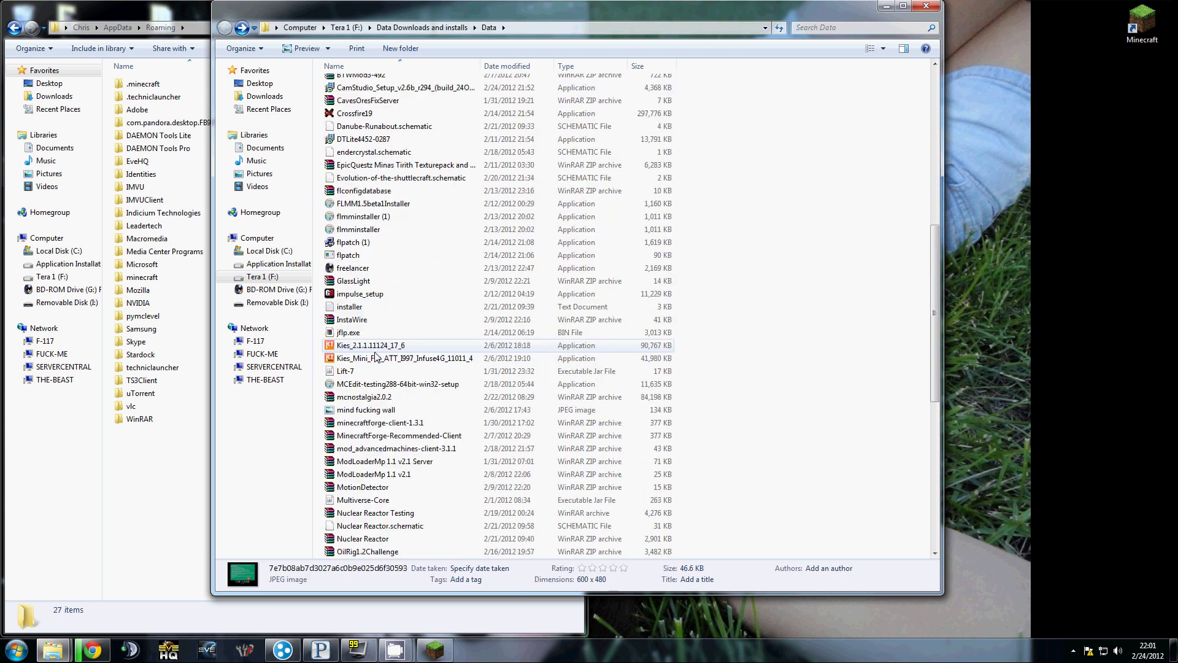
{"action": "scroll", "coordinate": [377, 356], "scroll_direction": "up", "scroll_amount": 8}
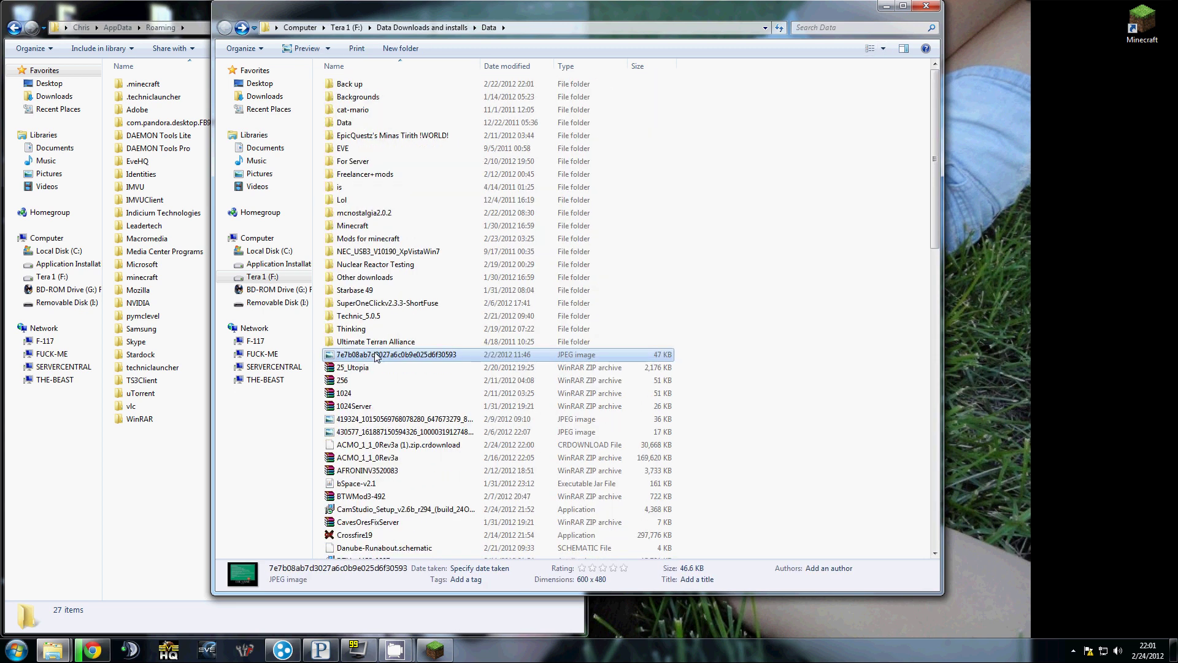
{"action": "left_click", "coordinate": [381, 347]}
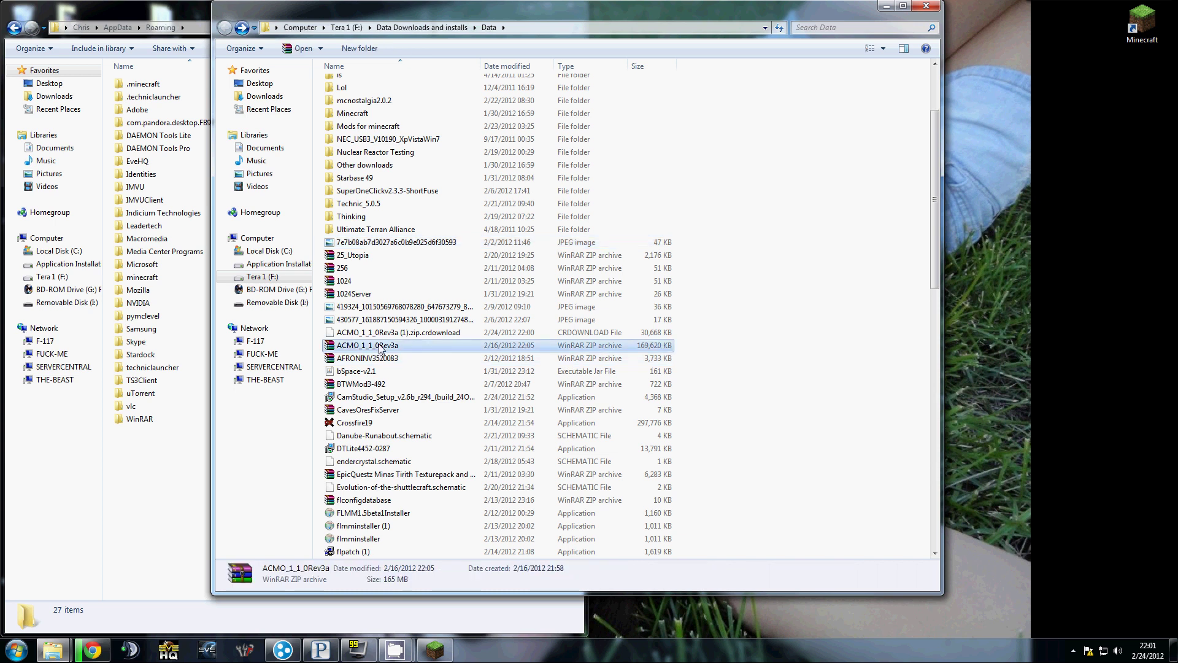
Open the ACMO_1_1_0Rev3a archive, select AMCO Installer.jar, and close the newly started game
{"action": "double_click", "coordinate": [380, 347]}
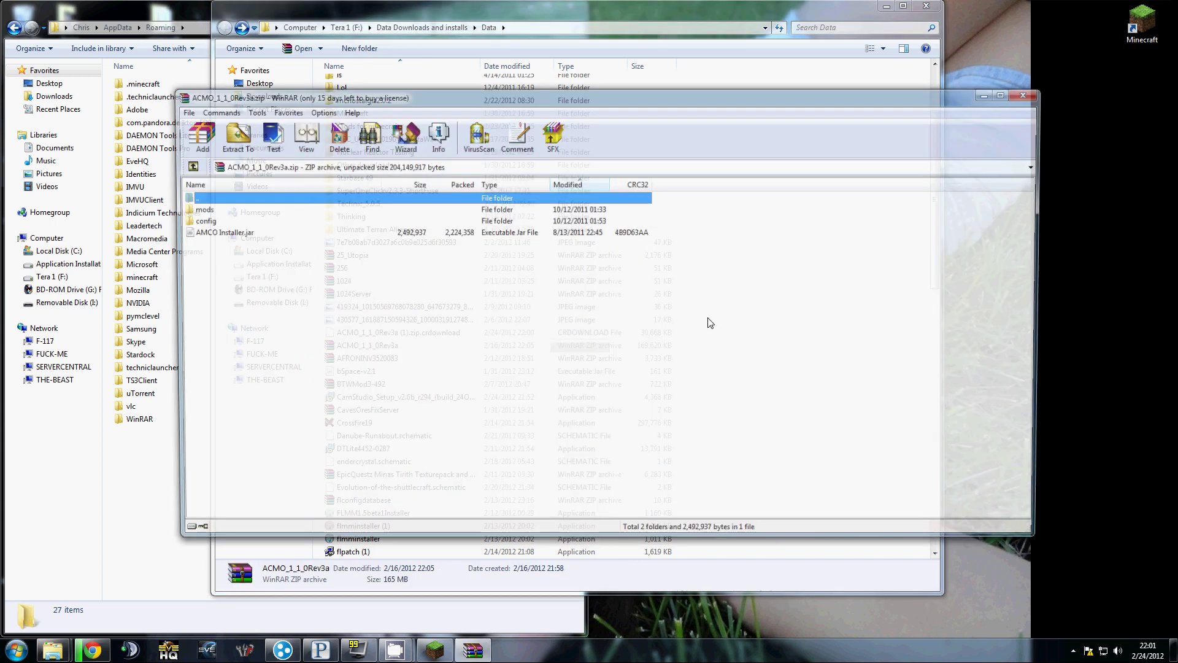
{"action": "left_click", "coordinate": [280, 232]}
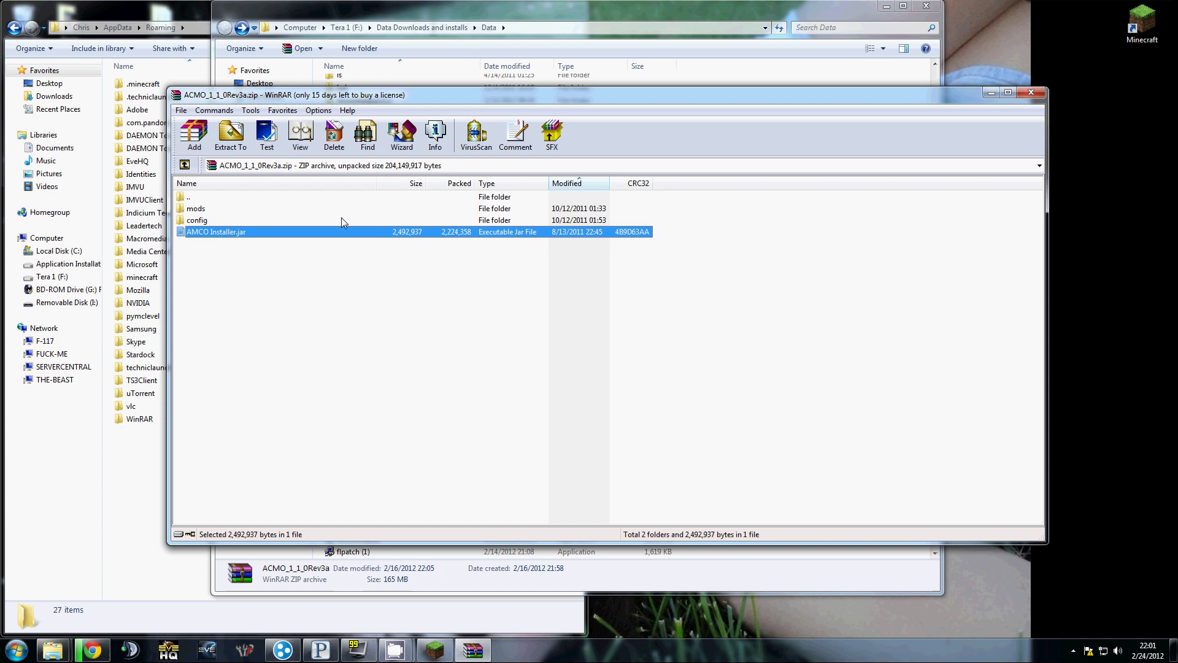
{"action": "left_click", "coordinate": [443, 652]}
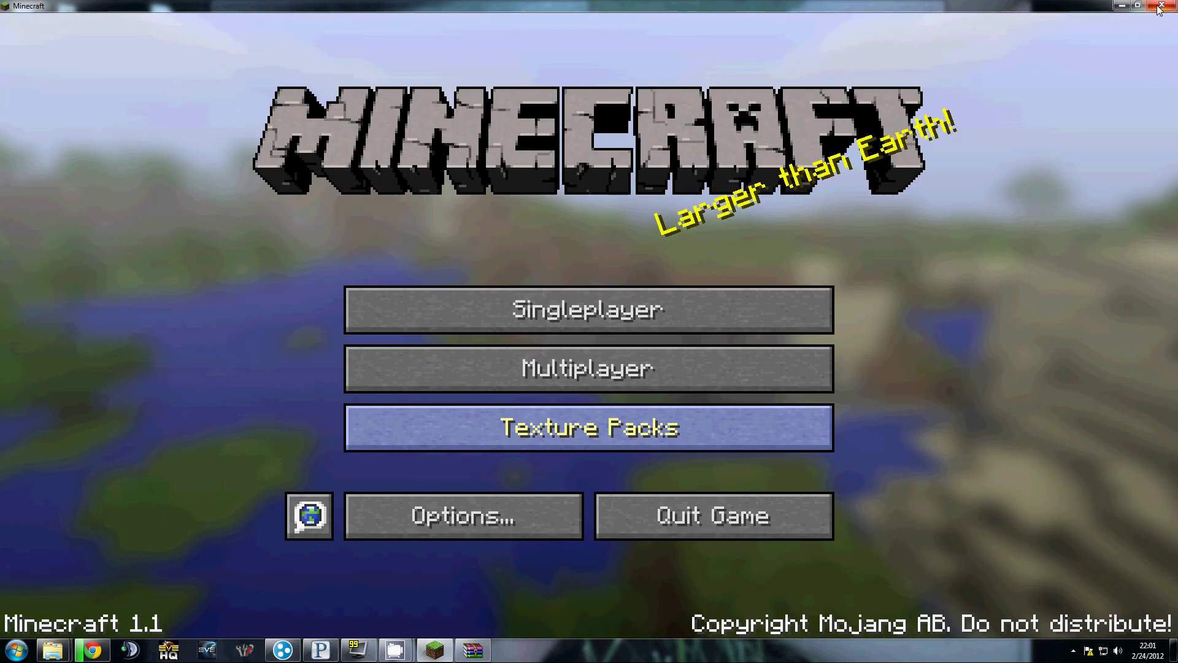
{"action": "left_click", "coordinate": [1161, 5]}
Run AMCO Installer.jar from the archive, dismiss its Installer Error, and close WinRAR
{"action": "key", "text": "Return"}
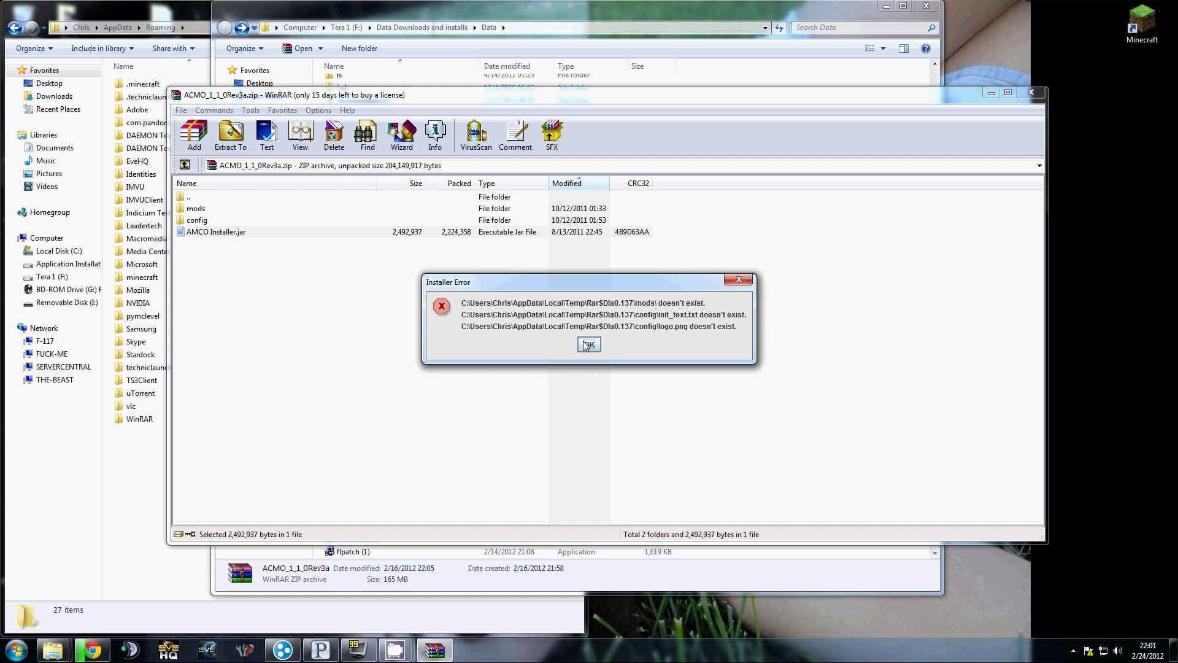
{"action": "left_click", "coordinate": [588, 345]}
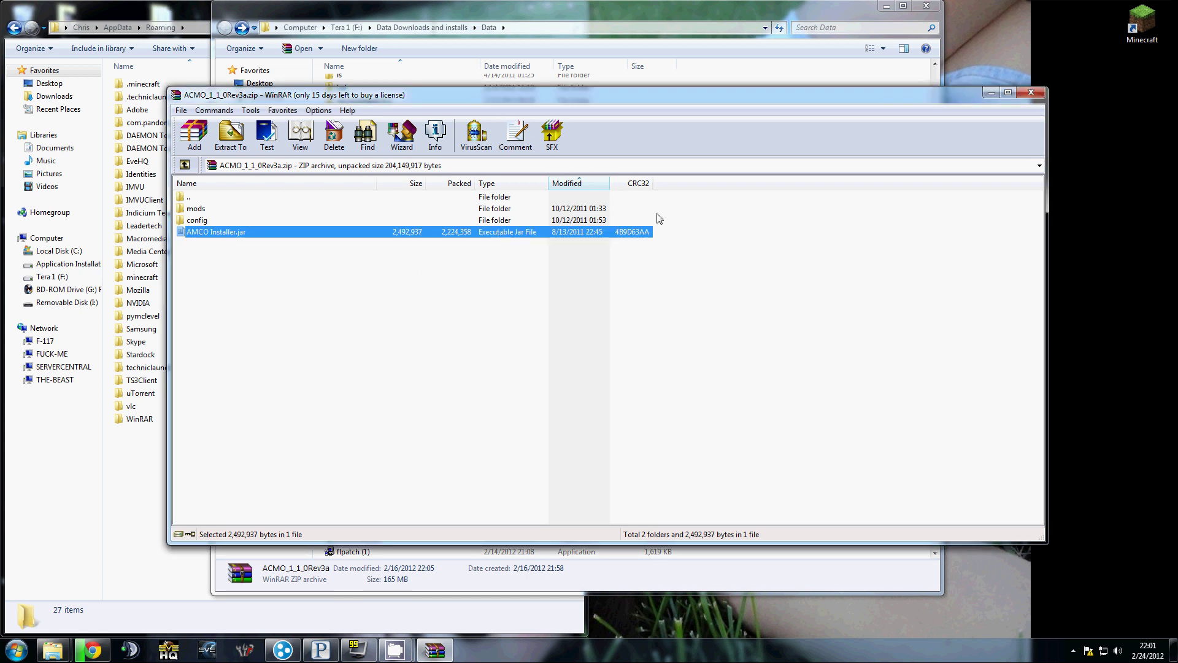
{"action": "left_click", "coordinate": [1030, 93]}
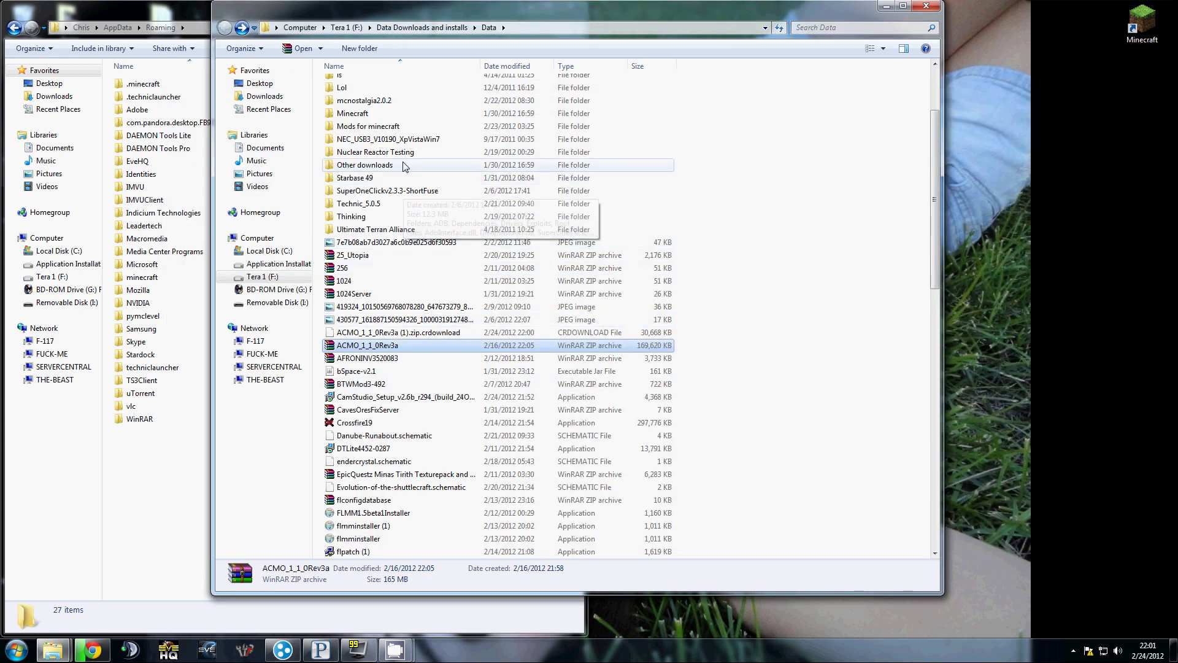
Extract the archive to an ACMO_1_1_0Rev3a folder and open that new folder
{"action": "right_click", "coordinate": [433, 347]}
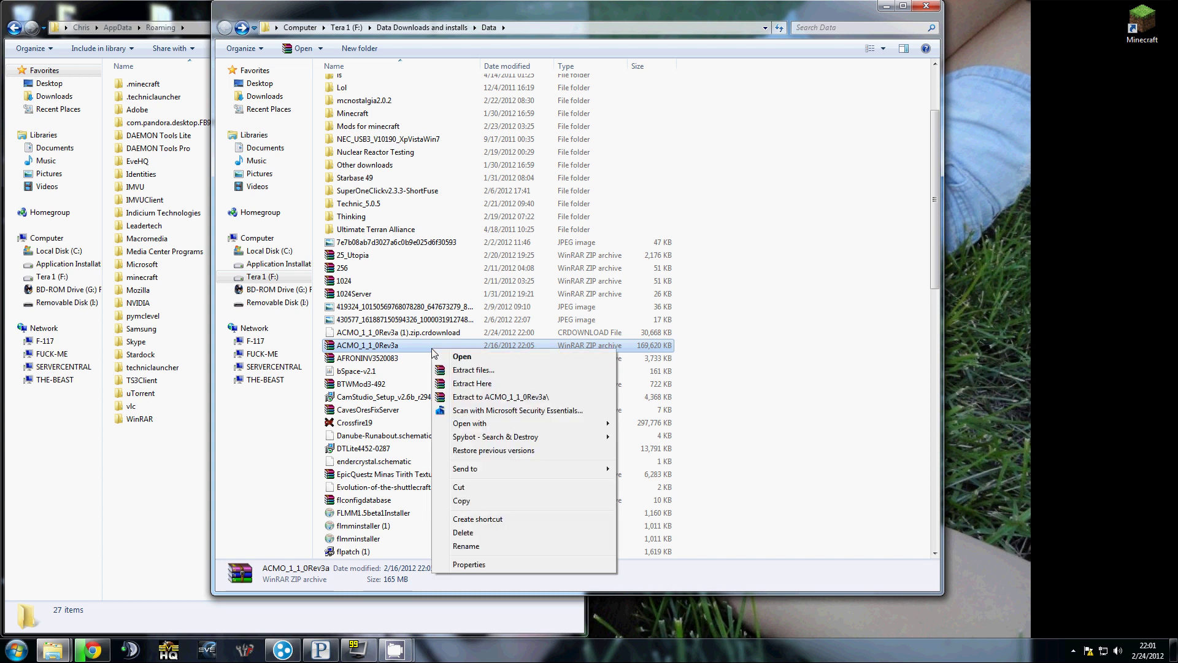
{"action": "left_click", "coordinate": [548, 398]}
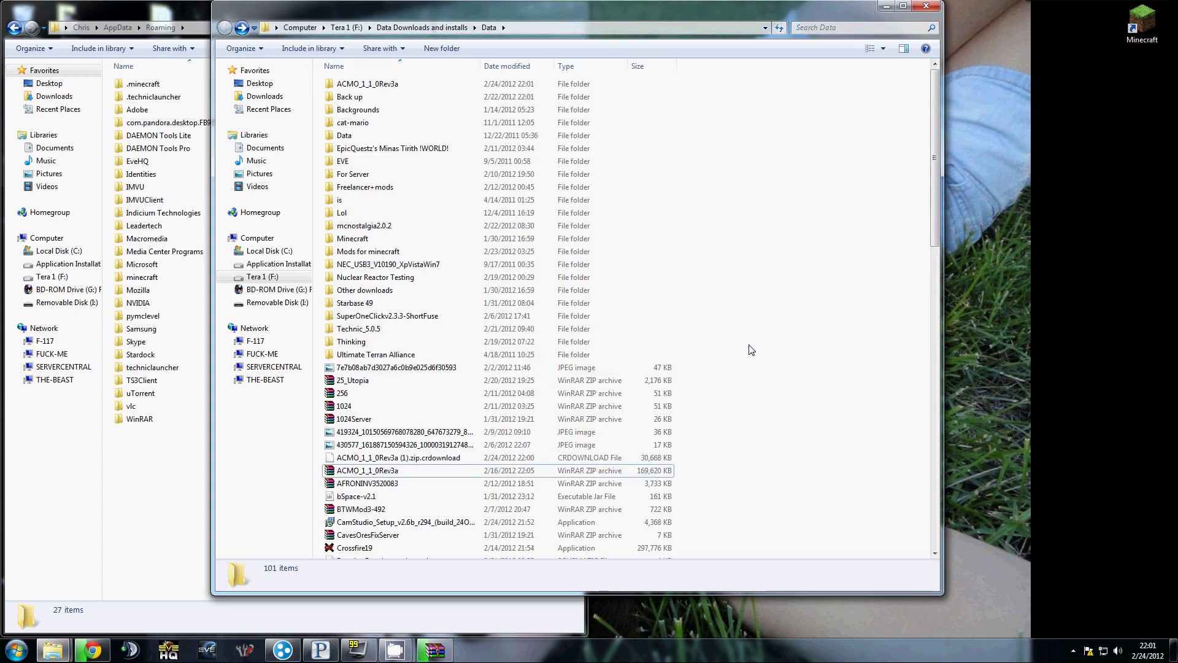
{"action": "double_click", "coordinate": [383, 85]}
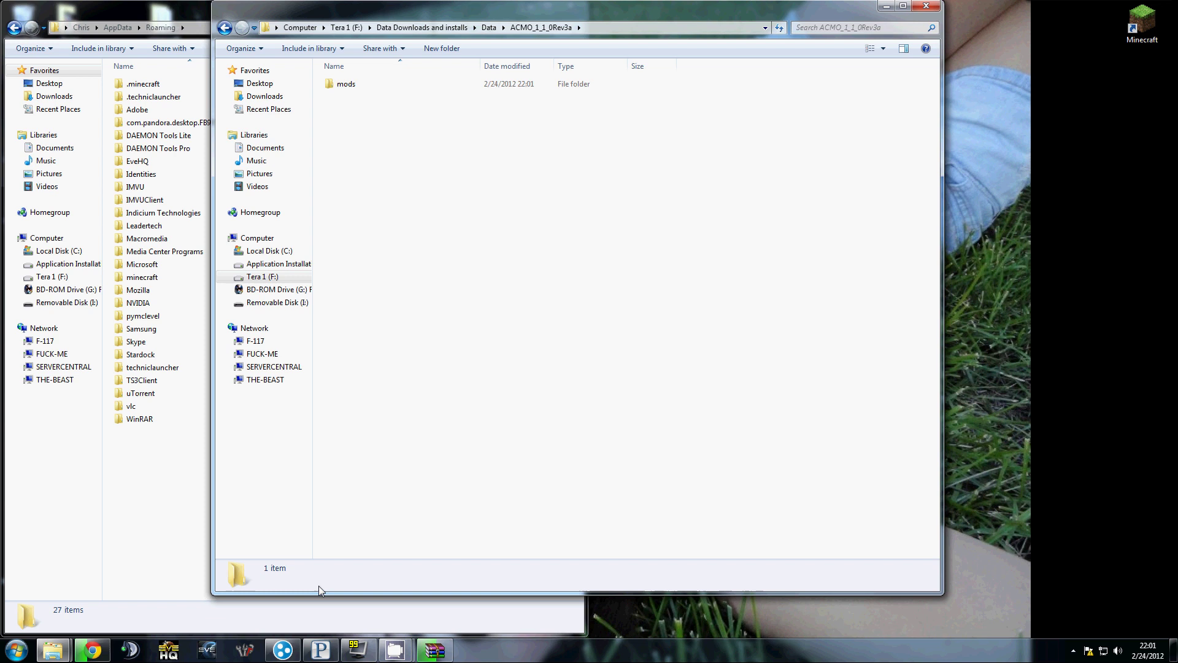
{"action": "left_click", "coordinate": [436, 650]}
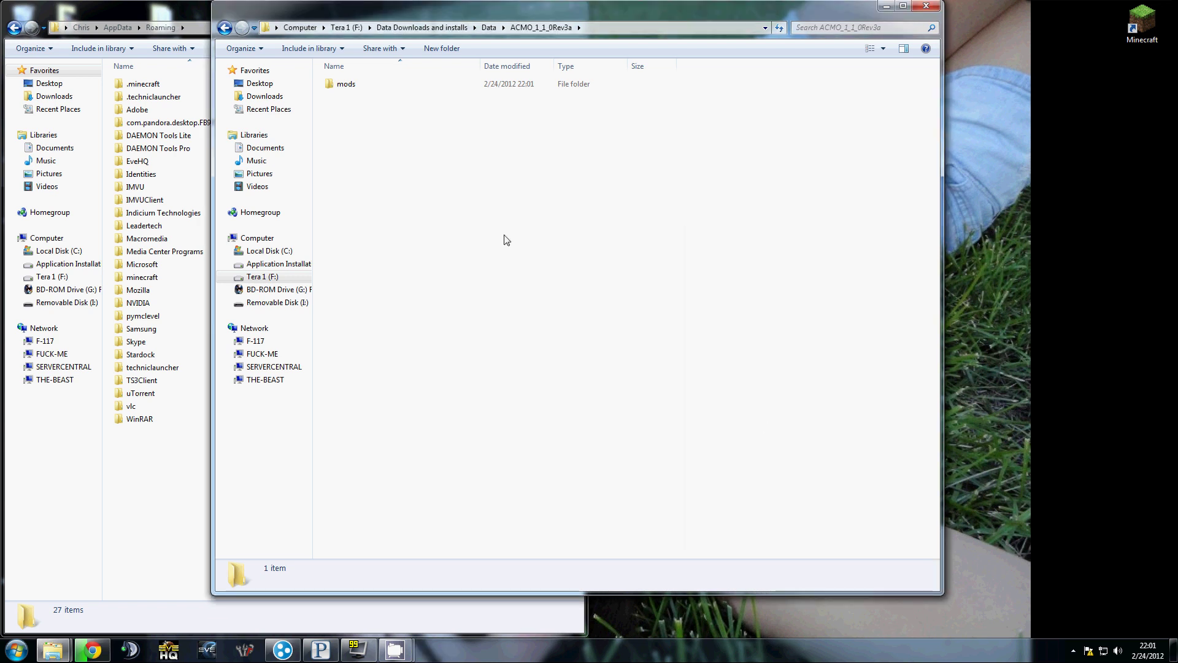
Run AMCO Installer into the default Minecraft location and click Done once it reports Finished
{"action": "double_click", "coordinate": [388, 110]}
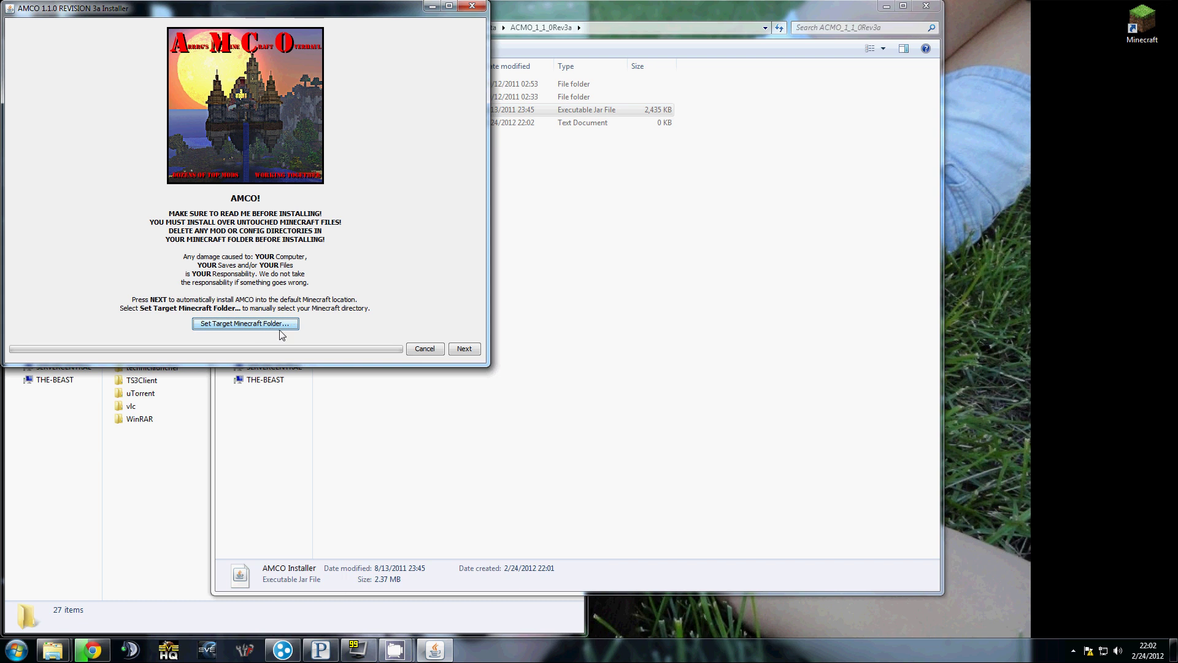
{"action": "left_click", "coordinate": [157, 509]}
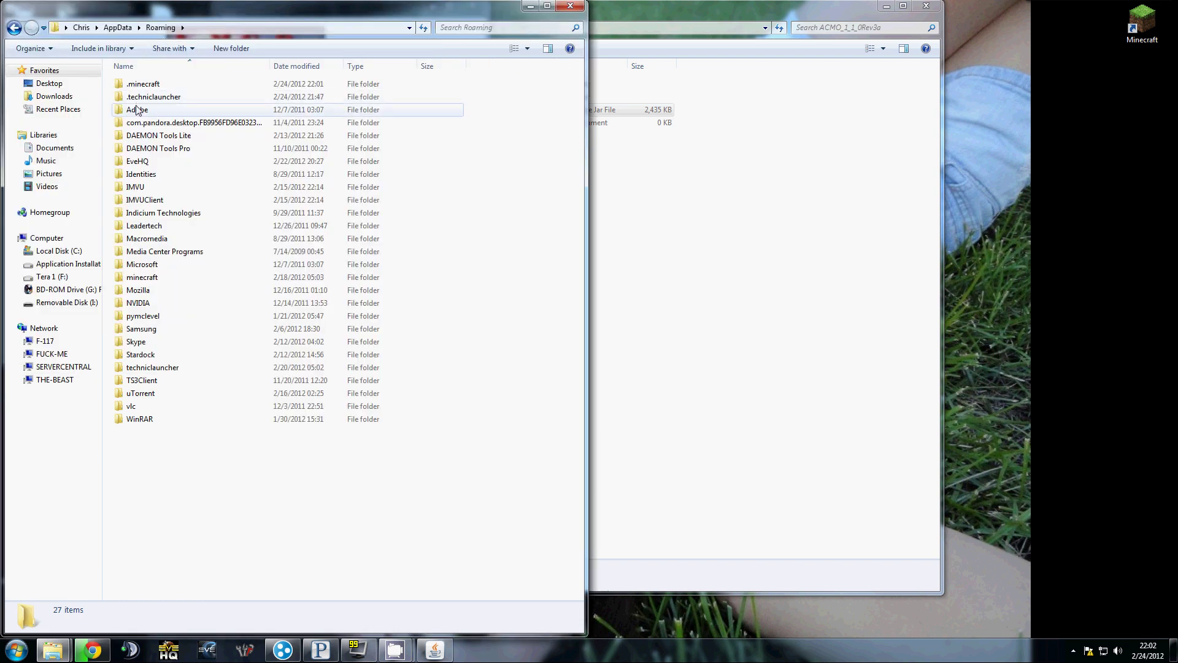
{"action": "left_click", "coordinate": [441, 652]}
{"action": "left_click", "coordinate": [463, 349]}
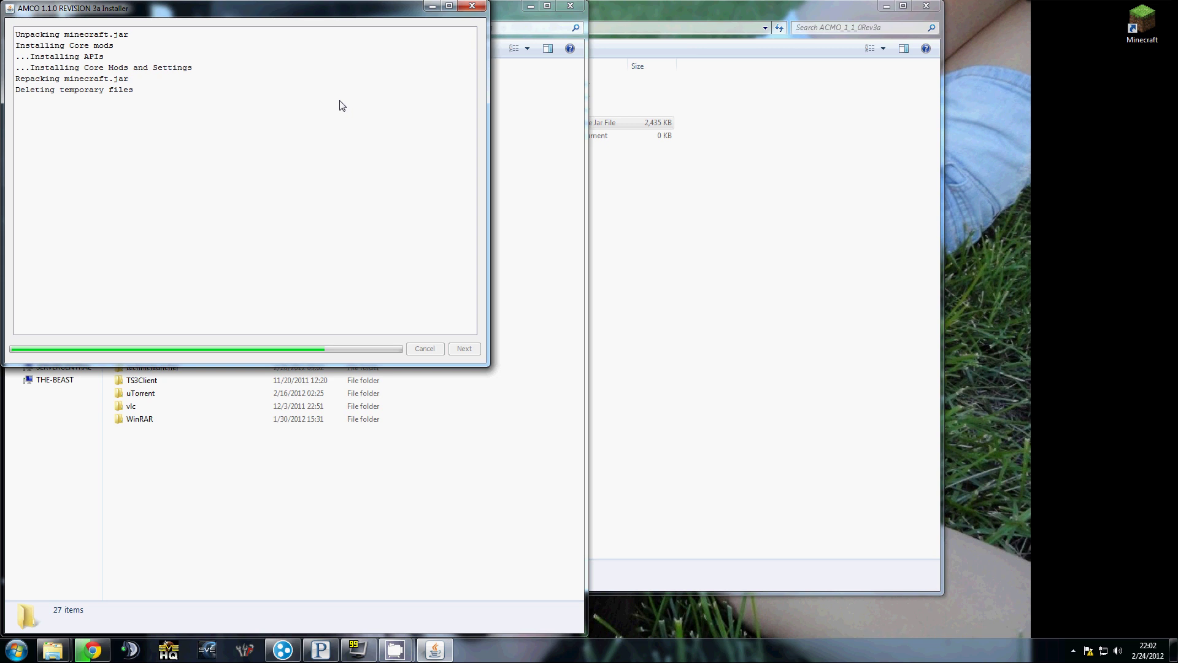
{"action": "left_click", "coordinate": [620, 164]}
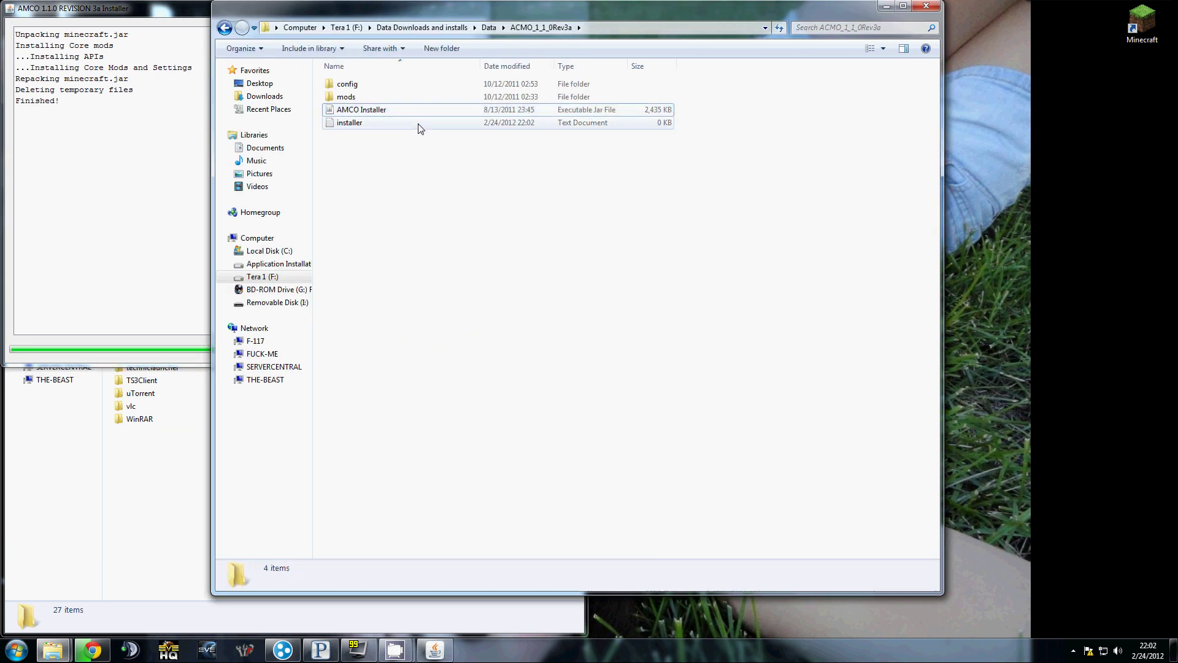
{"action": "left_click", "coordinate": [137, 163]}
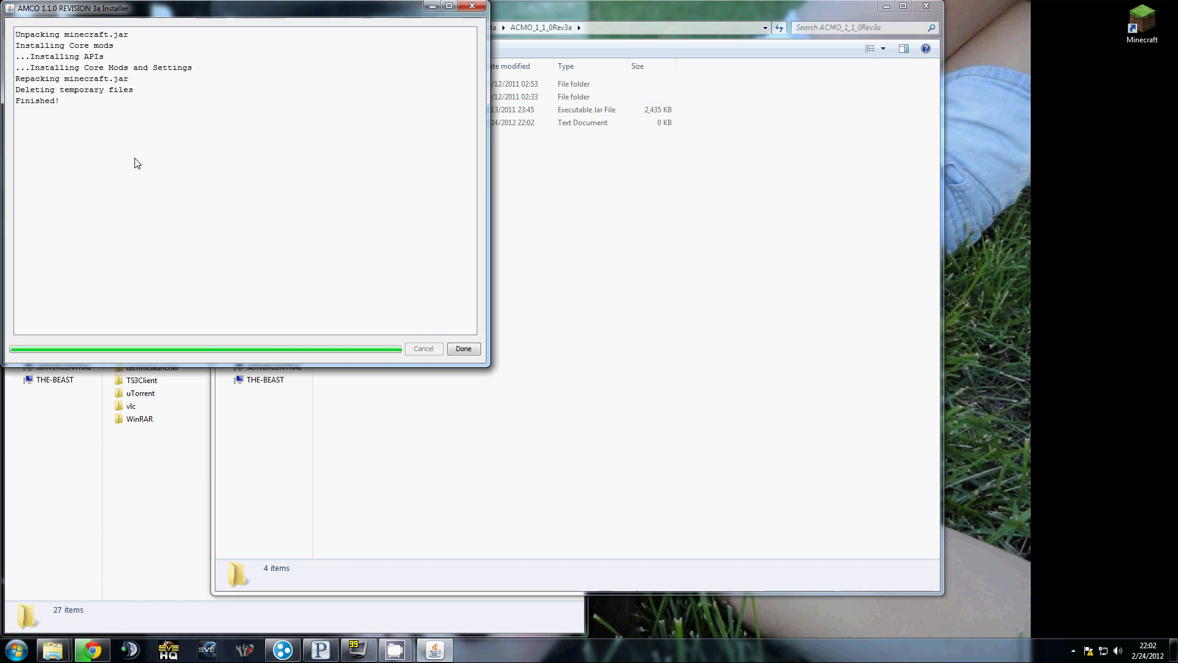
{"action": "left_click", "coordinate": [463, 348]}
Launch Minecraft from the desktop shortcut, allow it to run, log in, and open Singleplayer
{"action": "double_click", "coordinate": [1141, 21]}
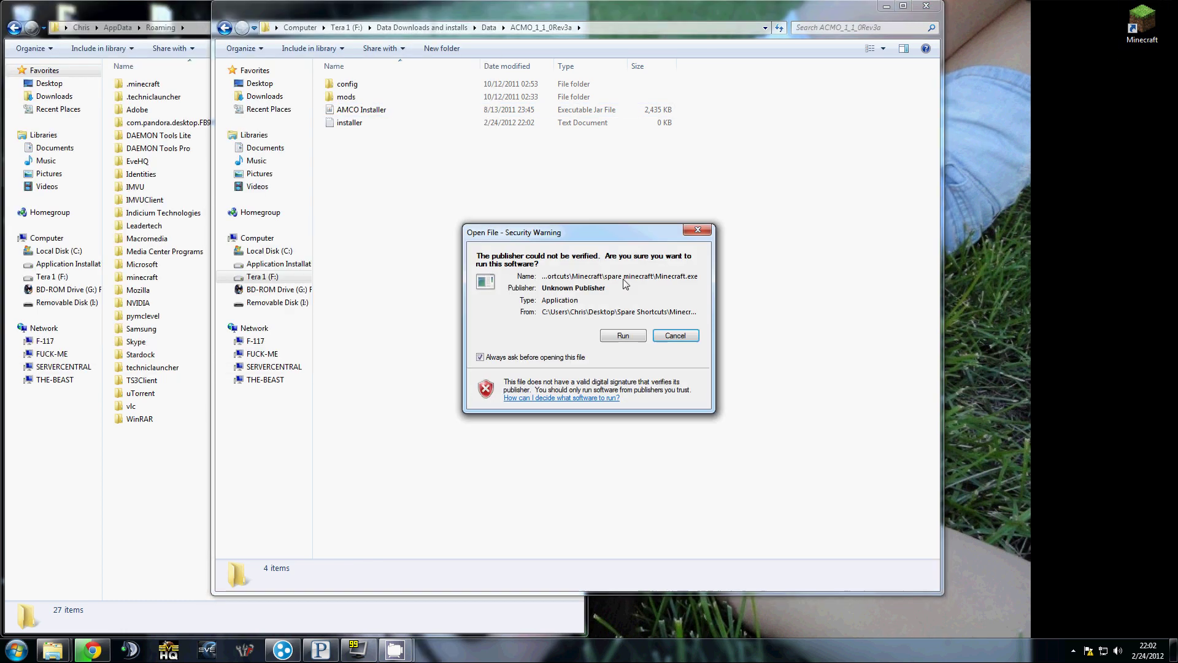
{"action": "left_click", "coordinate": [625, 336]}
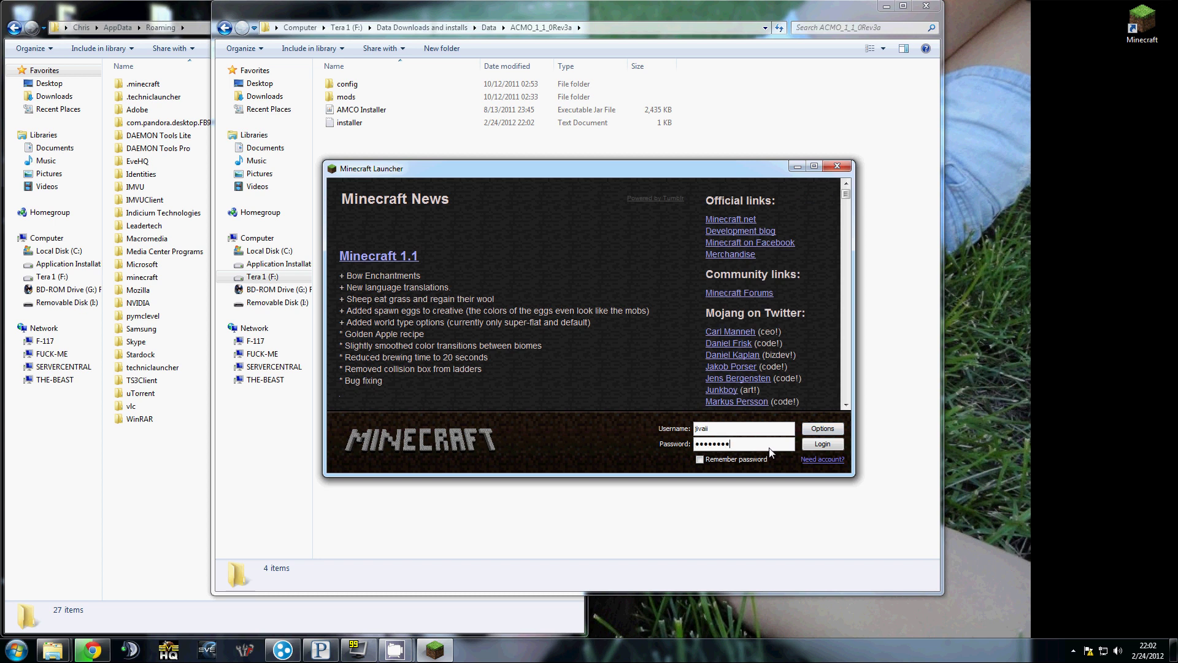
{"action": "key", "text": "Return"}
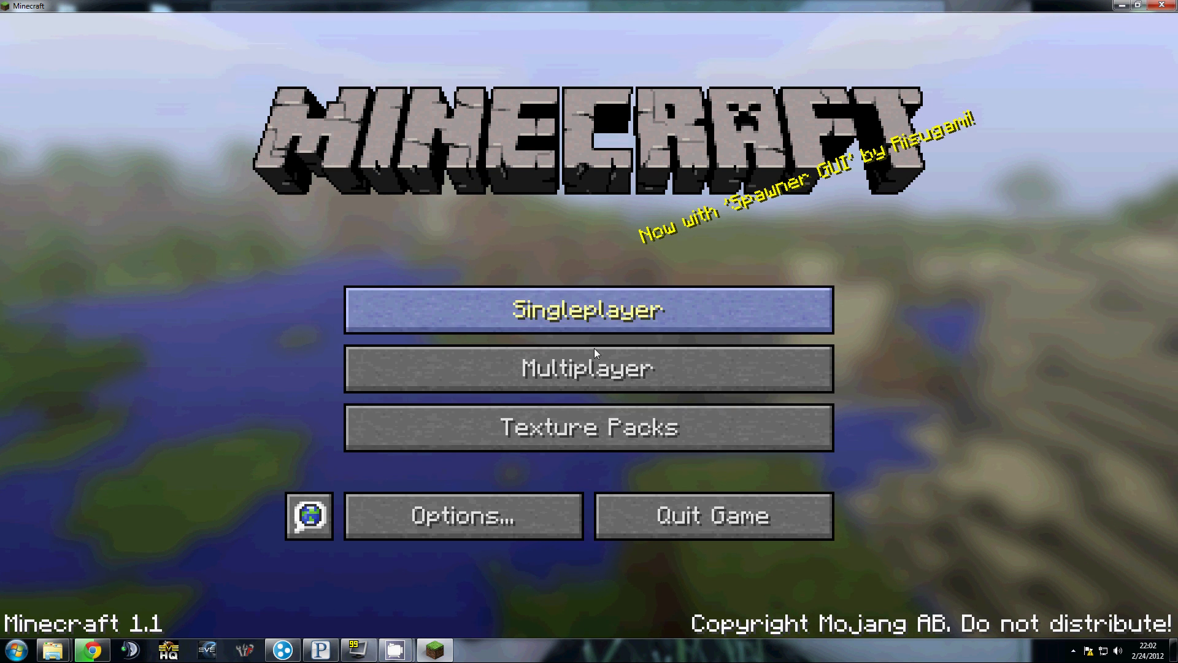
{"action": "left_click", "coordinate": [594, 326]}
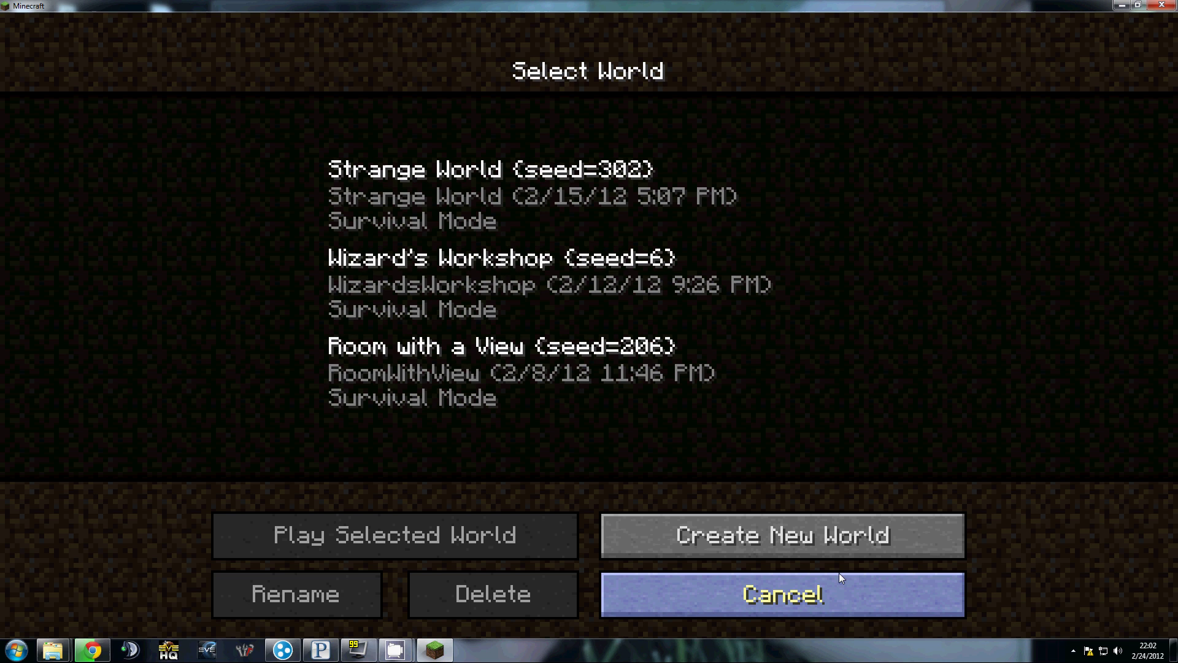
Create a Creative-mode world named New World, glancing at More World Options first
{"action": "left_click", "coordinate": [816, 540]}
{"action": "left_click", "coordinate": [710, 293]}
{"action": "left_click", "coordinate": [709, 293]}
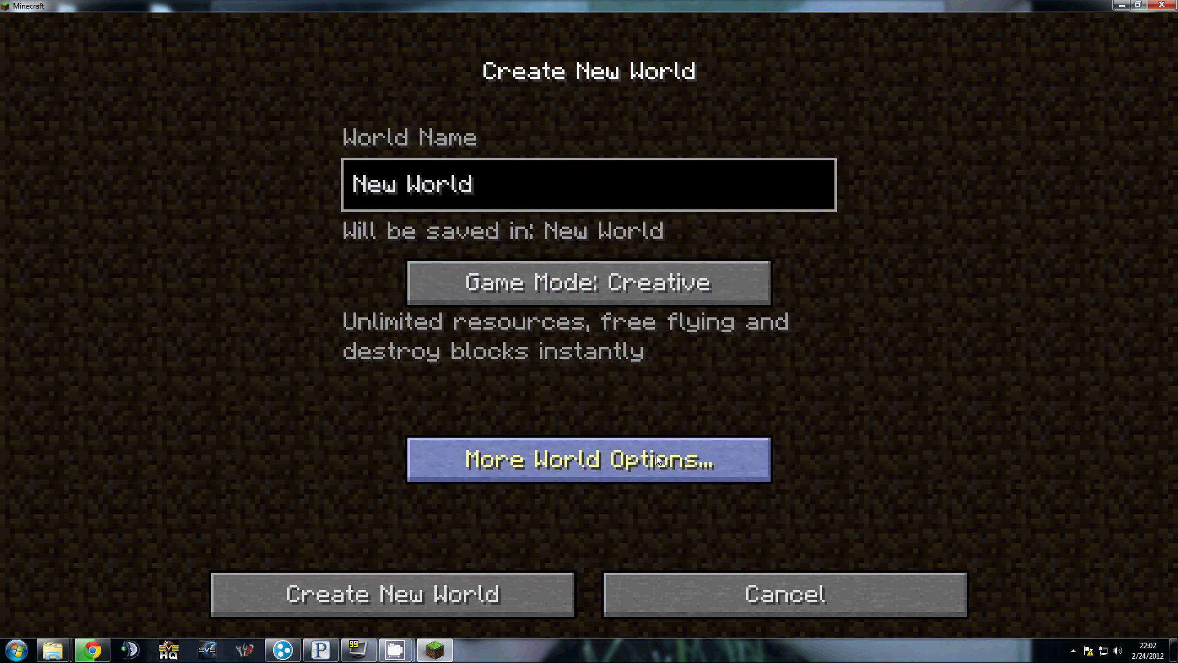
{"action": "left_click", "coordinate": [675, 460]}
{"action": "left_click", "coordinate": [574, 469]}
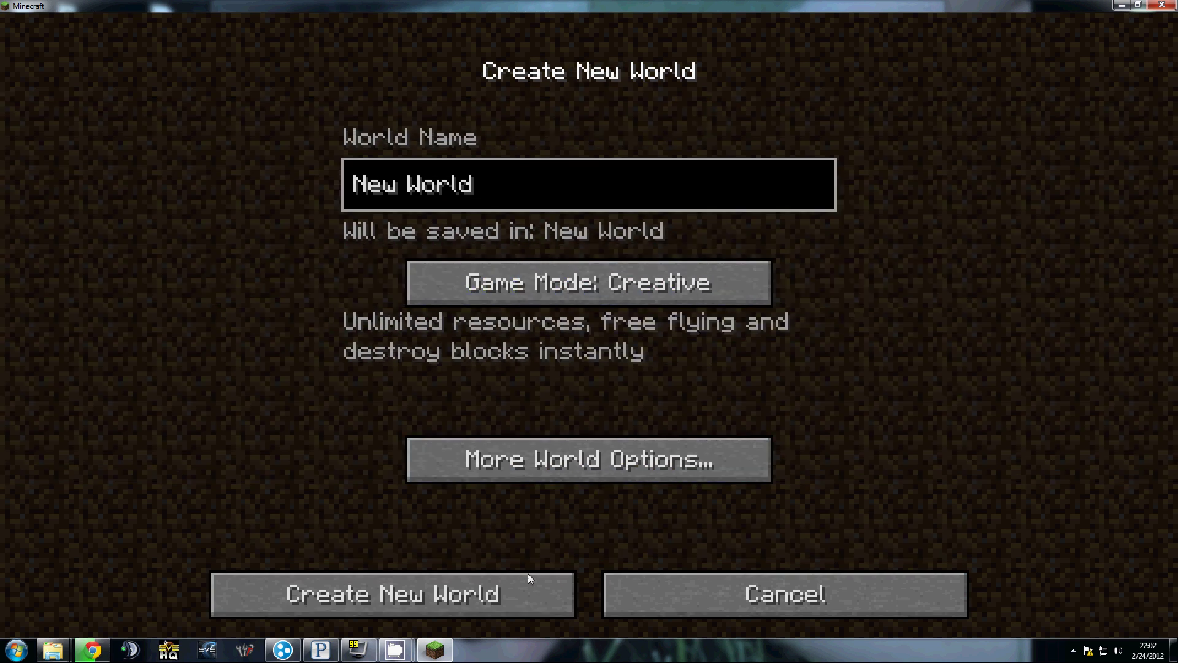
{"action": "left_click", "coordinate": [527, 577]}
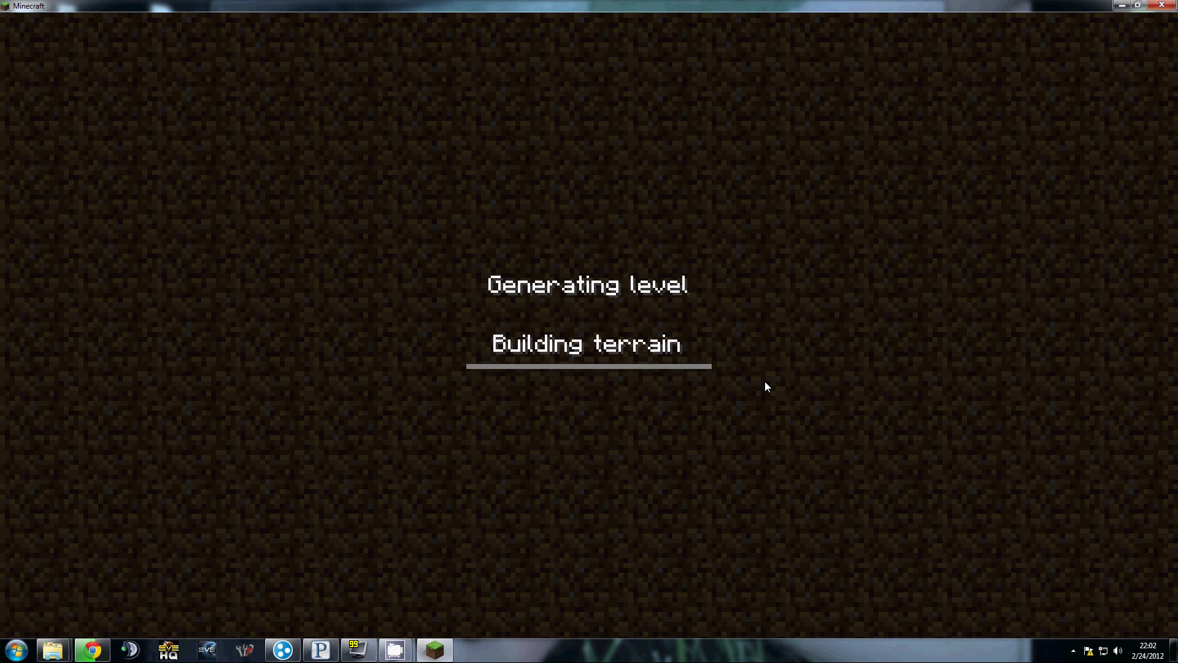